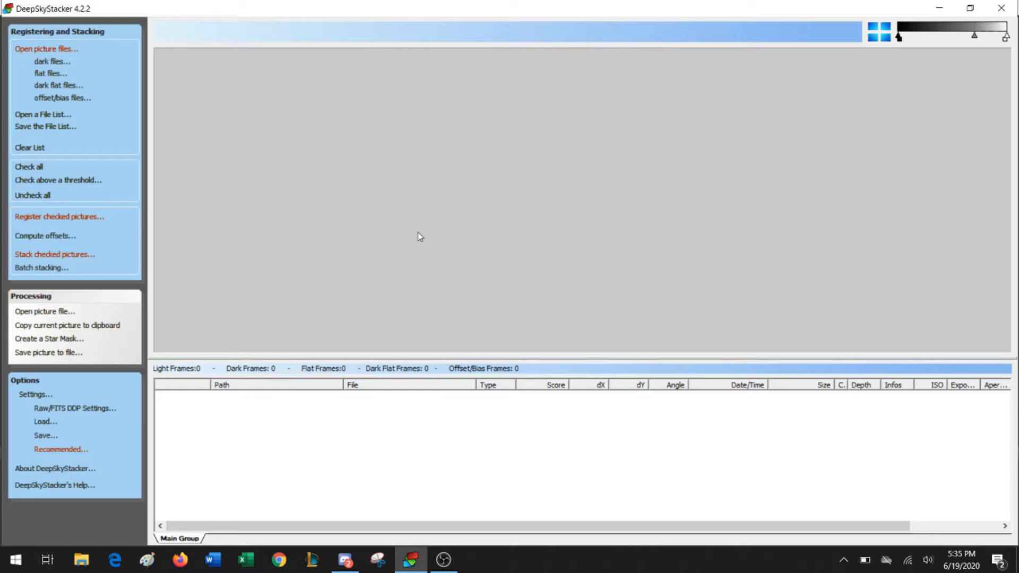
# Add all light frames from the Lights folder, IMG_2271 through IMG_2932, to the picture list.
pyautogui.click(69, 50)
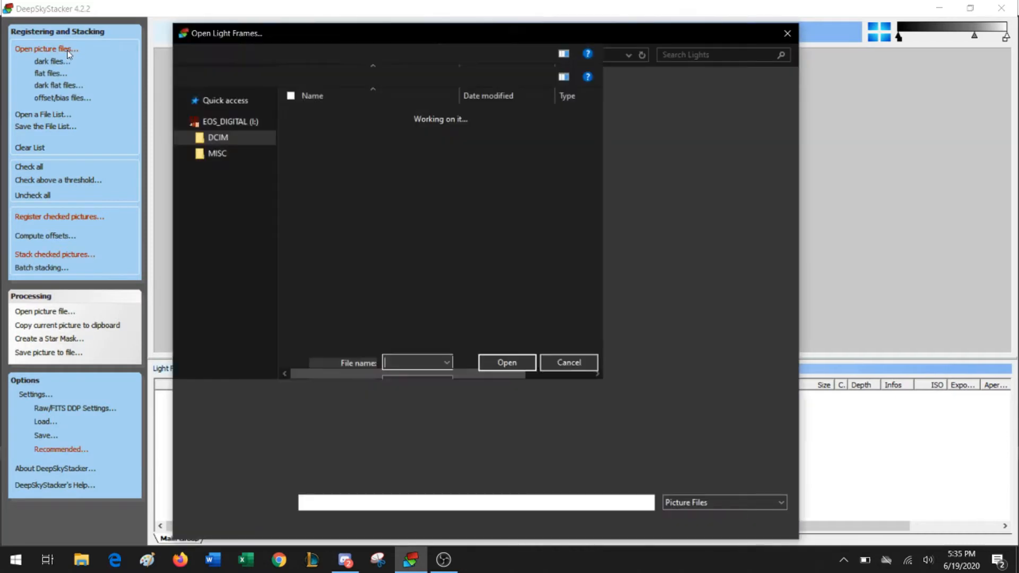
pyautogui.click(561, 116)
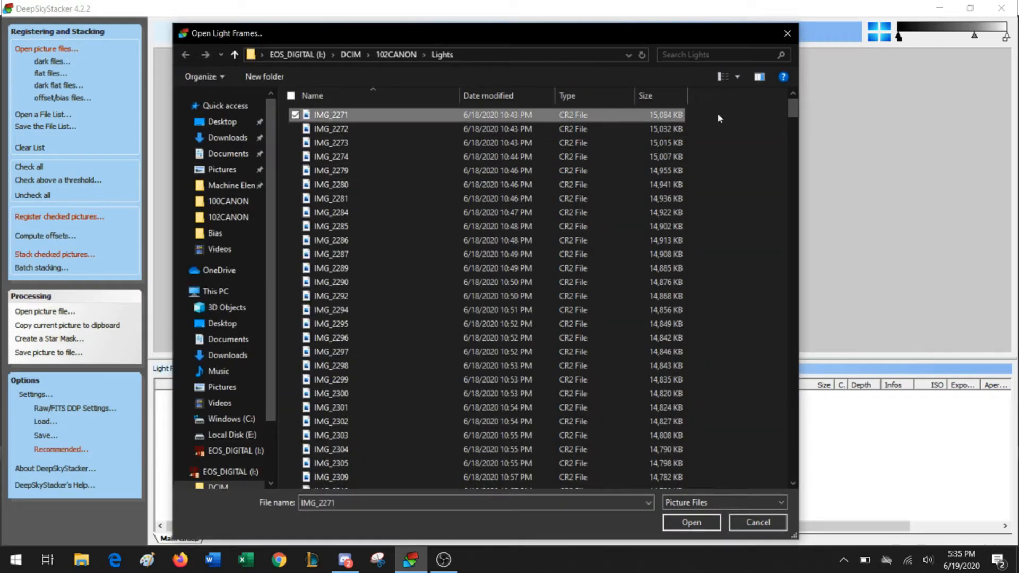
pyautogui.moveTo(801, 108); pyautogui.dragTo(770, 467)
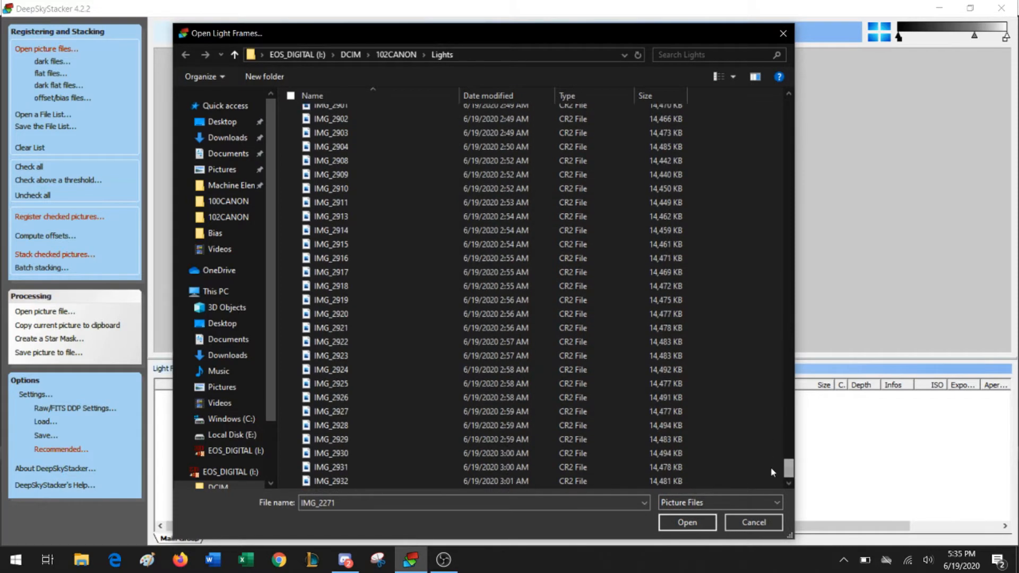
pyautogui.keyDown('shift'); pyautogui.click(661, 481); pyautogui.keyUp('shift')
pyautogui.click(687, 522)
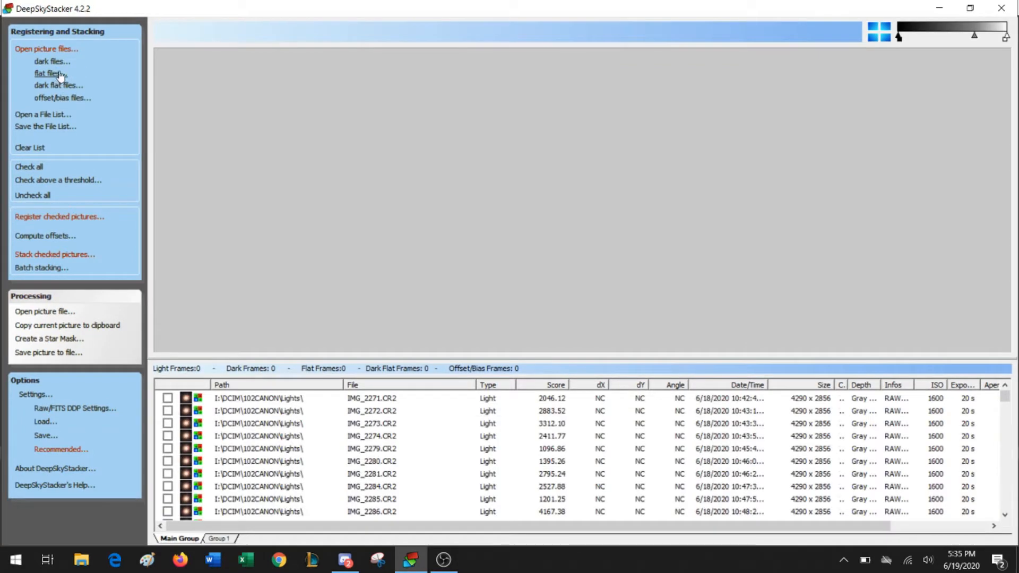
# Add all dark frames from the Darks folder, IMG_2933 through IMG_3016, leaving out flat frames.
pyautogui.click(63, 74)
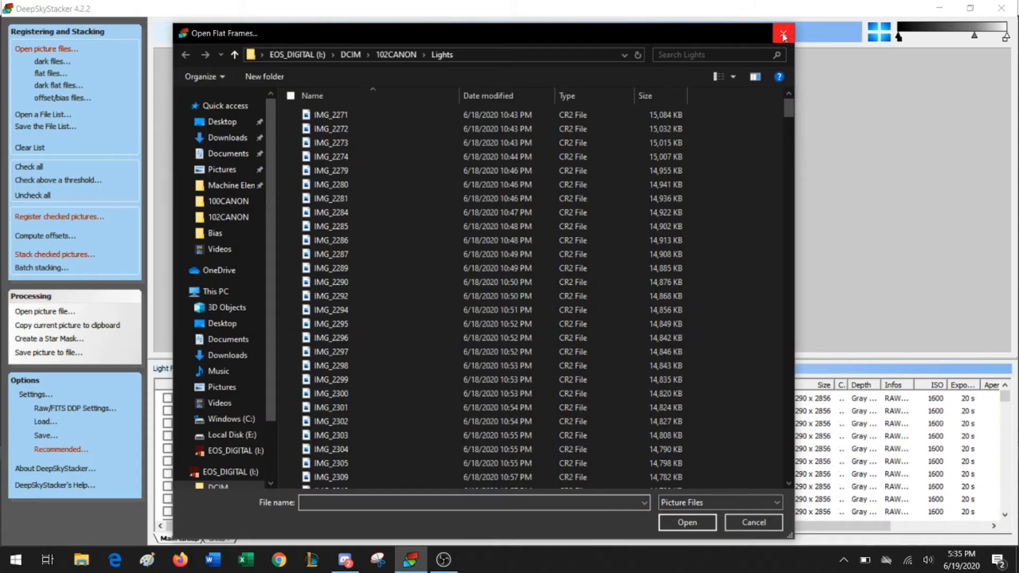
pyautogui.click(783, 33)
pyautogui.click(53, 61)
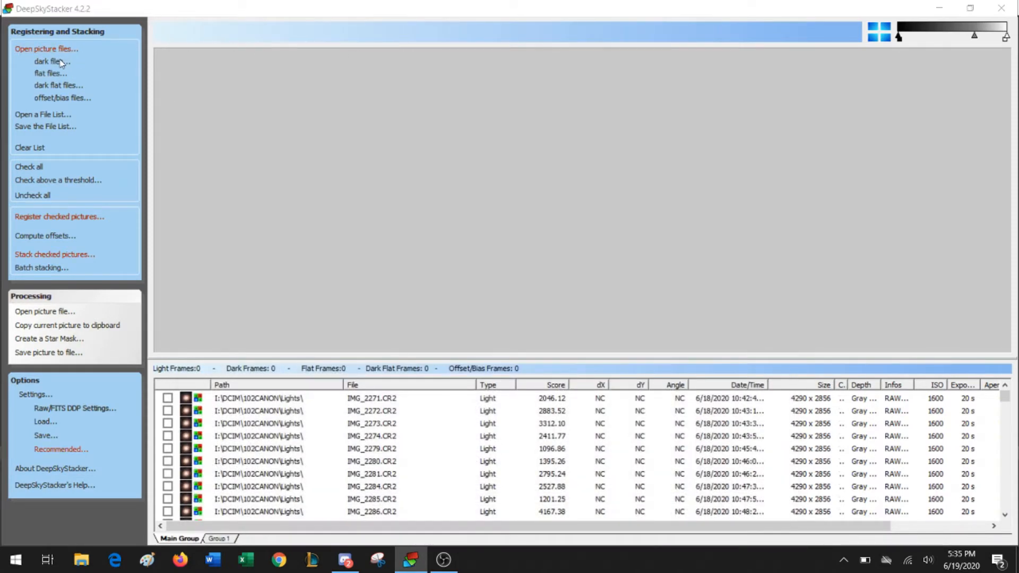
pyautogui.click(359, 112)
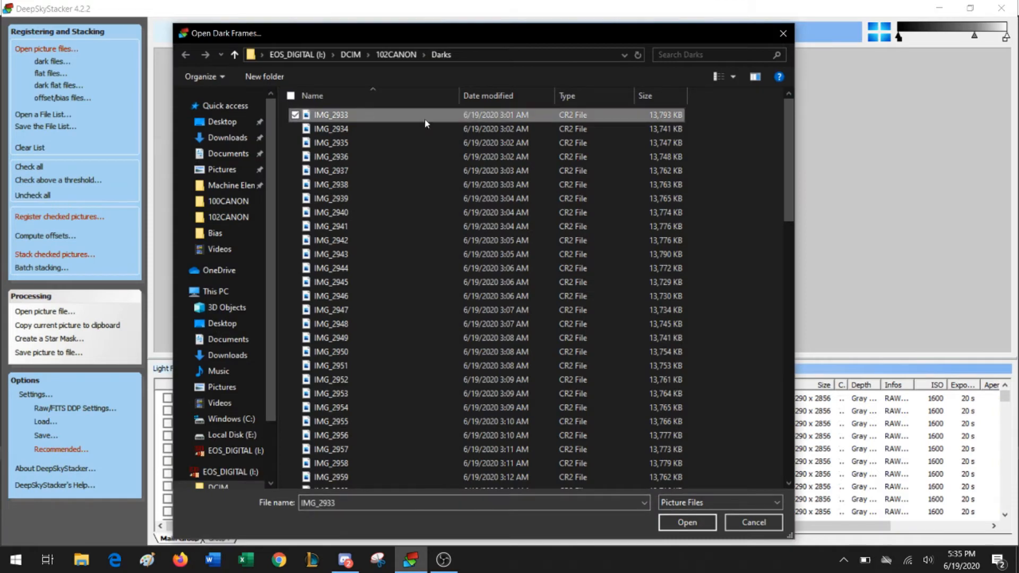
pyautogui.moveTo(788, 133); pyautogui.dragTo(788, 414)
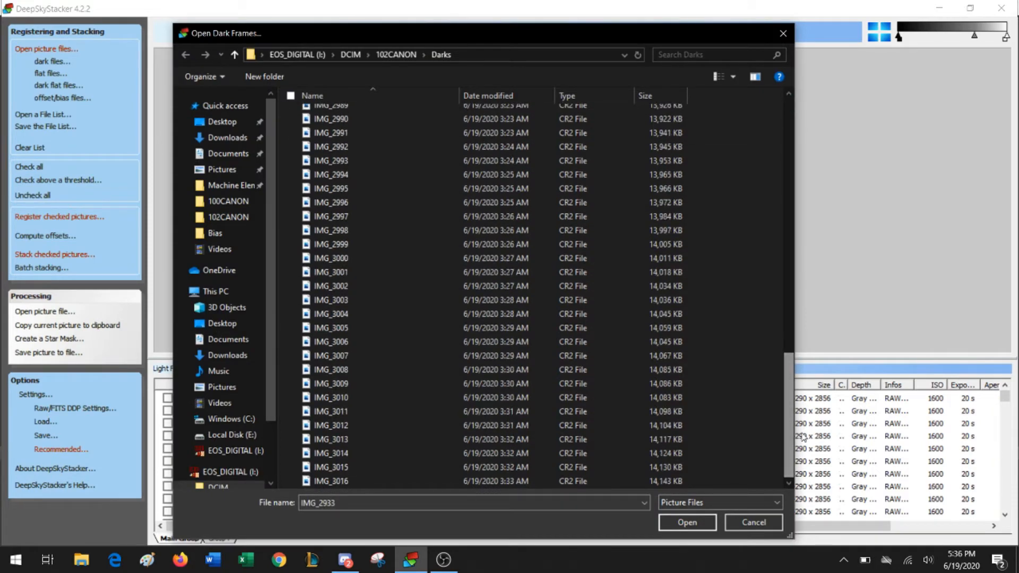
pyautogui.keyDown('shift'); pyautogui.click(605, 485); pyautogui.keyUp('shift')
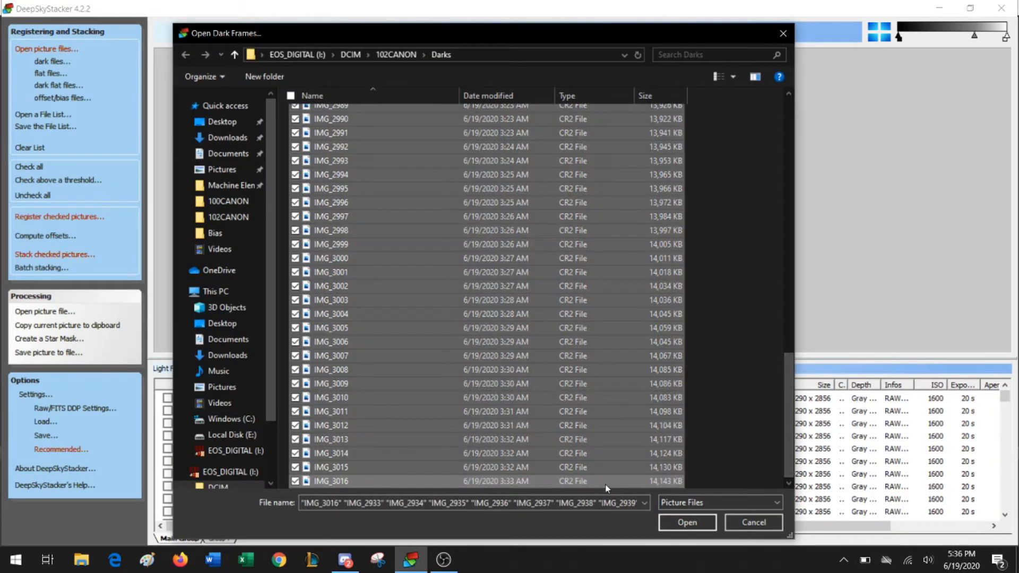
pyautogui.click(696, 524)
# Add all offset/bias frames from the Bias folder, IMG_3017 through IMG_3031.
pyautogui.click(59, 97)
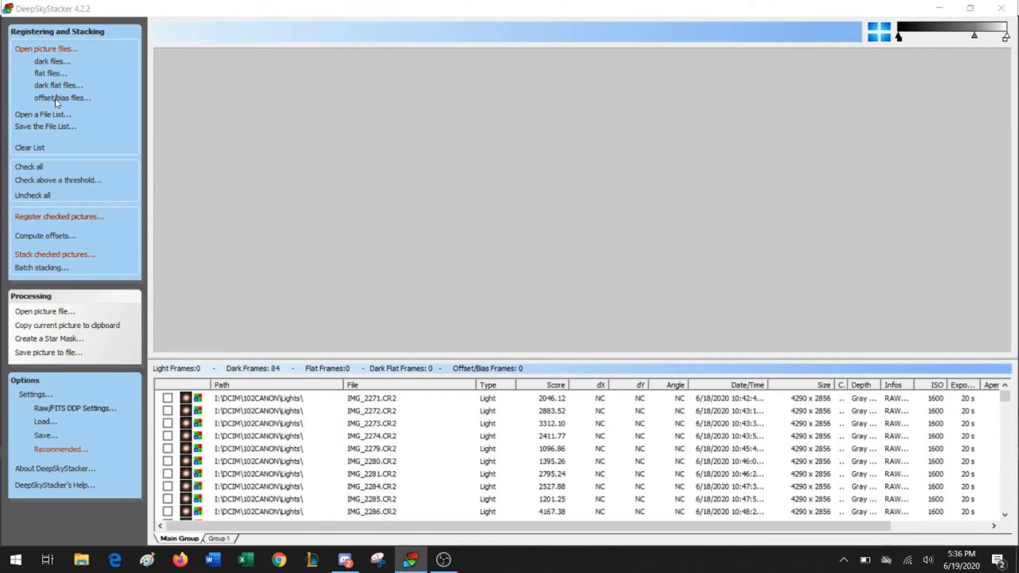
pyautogui.click(454, 112)
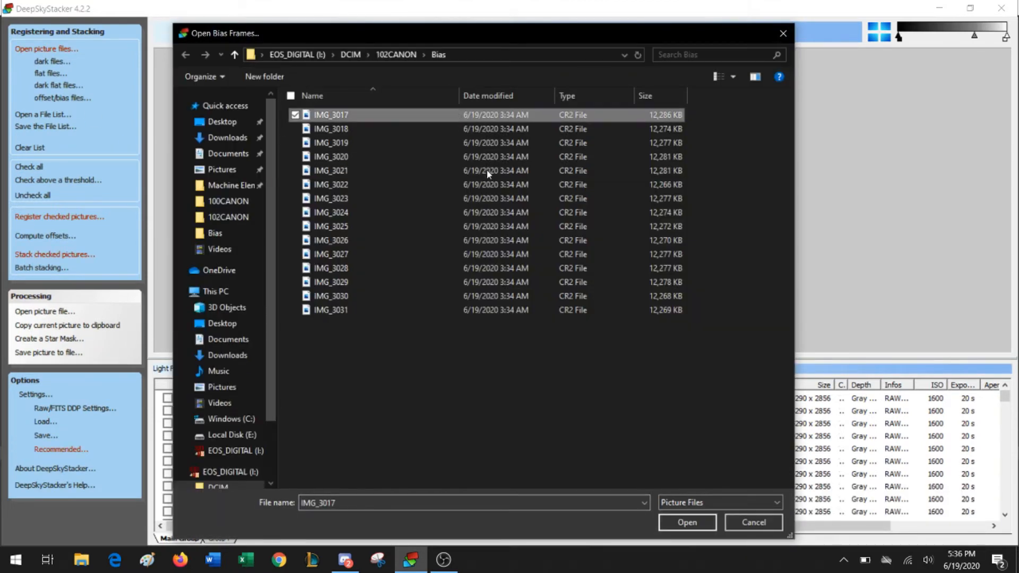
pyautogui.keyDown('shift'); pyautogui.click(566, 310); pyautogui.keyUp('shift')
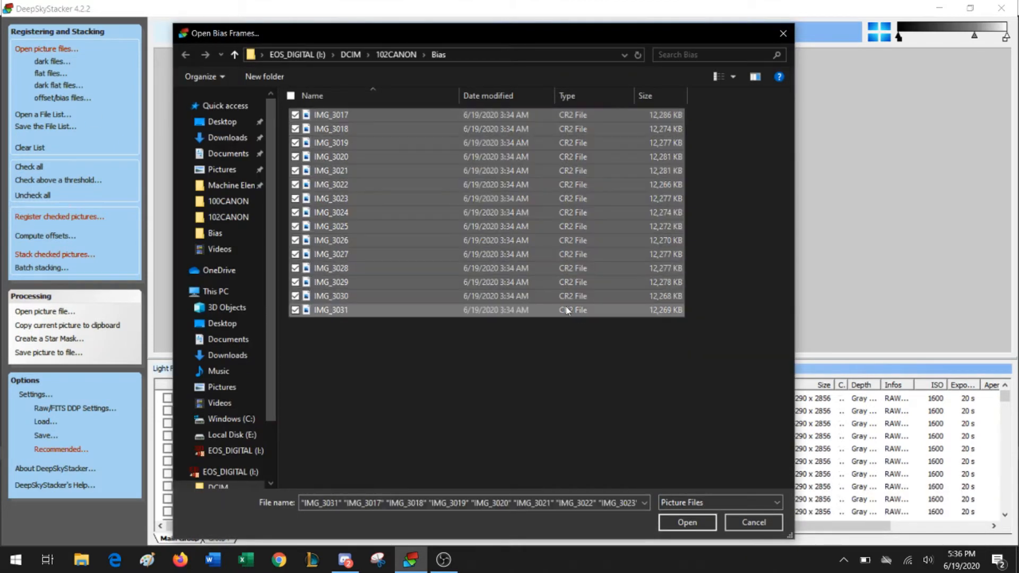
pyautogui.click(677, 524)
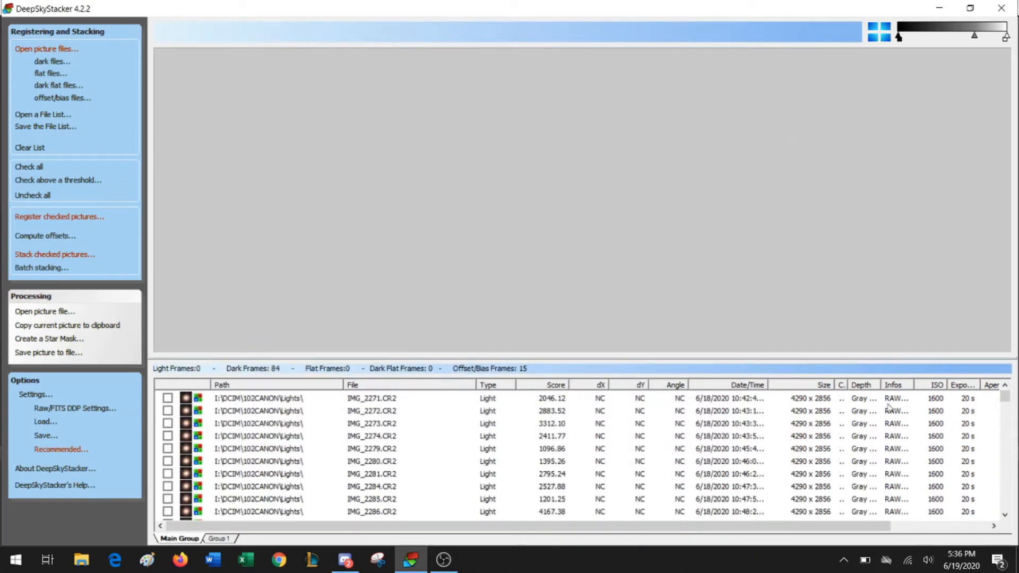
# Look through the loaded frame list and check every picture in it for registering.
pyautogui.moveTo(1008, 401); pyautogui.dragTo(1001, 489)
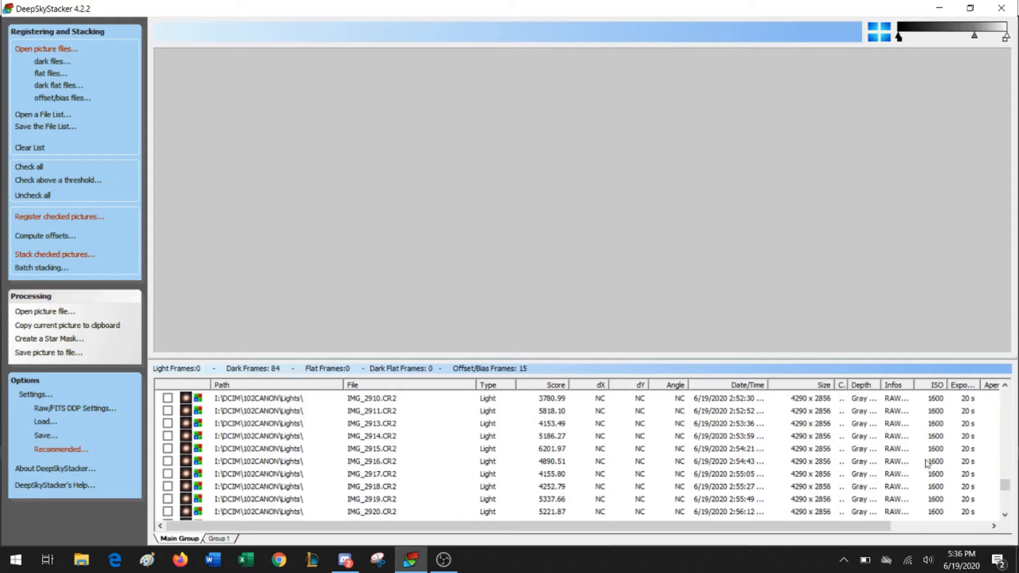
pyautogui.click(36, 168)
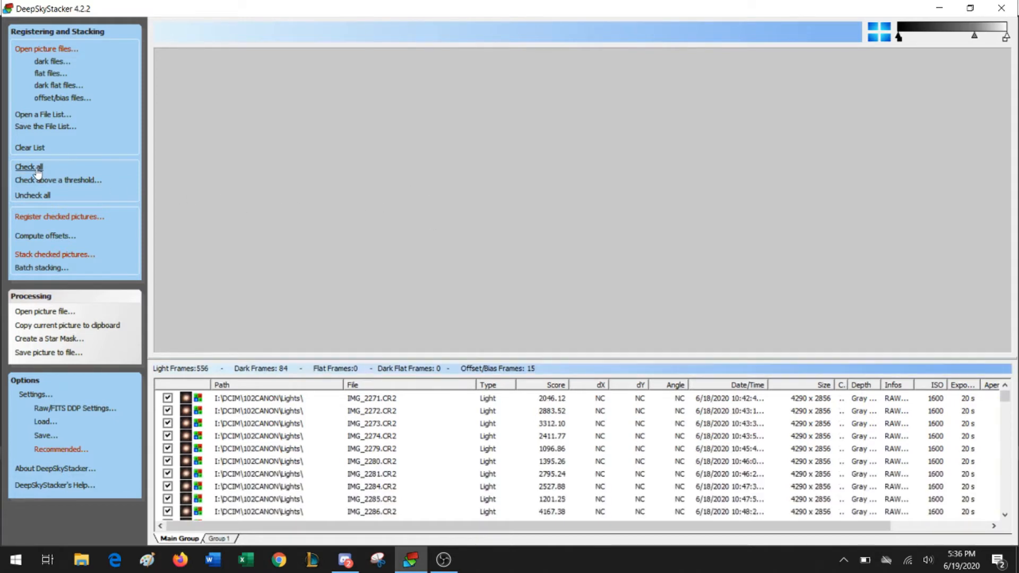
# In the register settings, enable registering of already registered pictures and compute the number of detected stars at the 2% threshold.
pyautogui.click(85, 222)
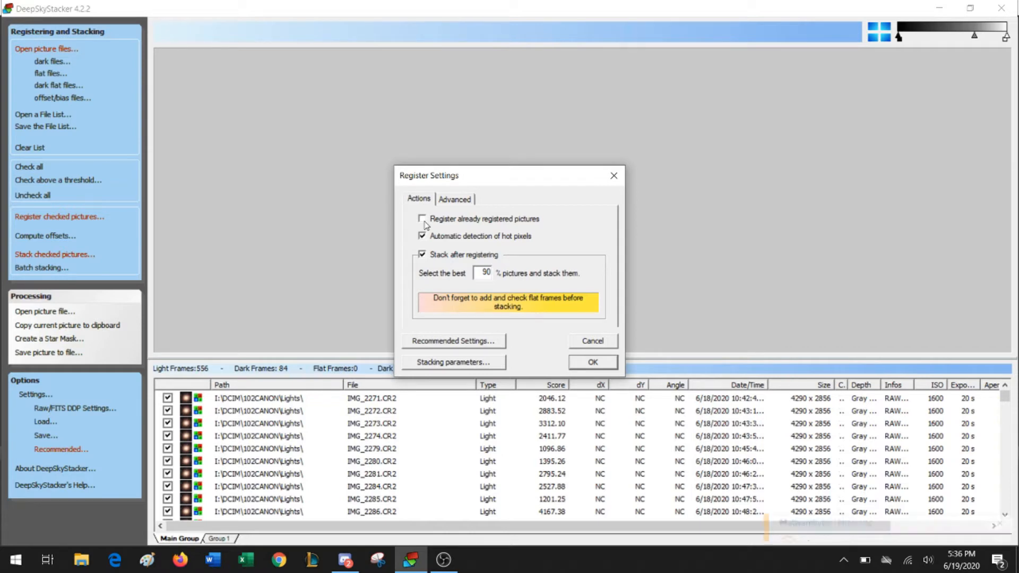
pyautogui.click(425, 223)
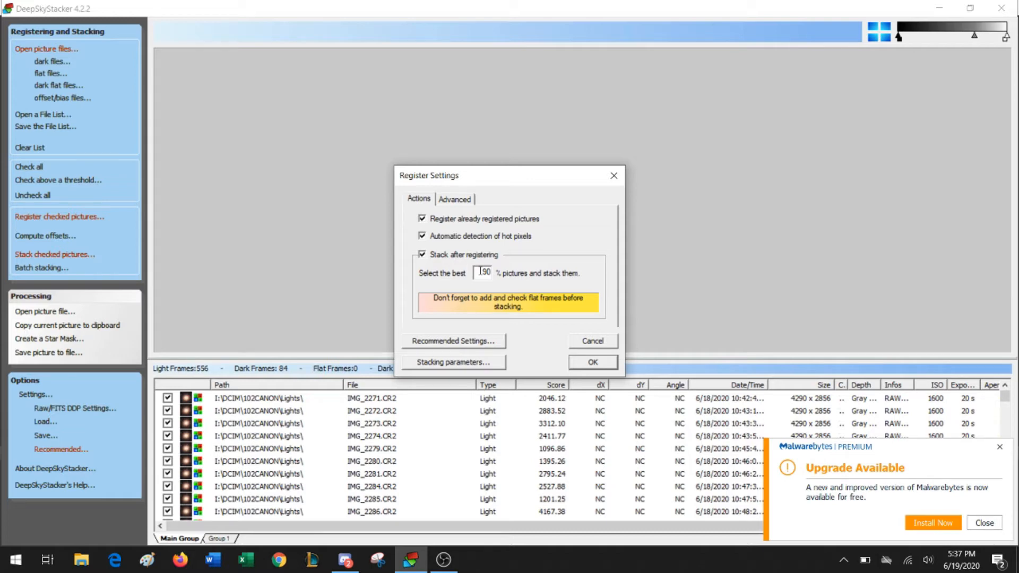
pyautogui.click(455, 200)
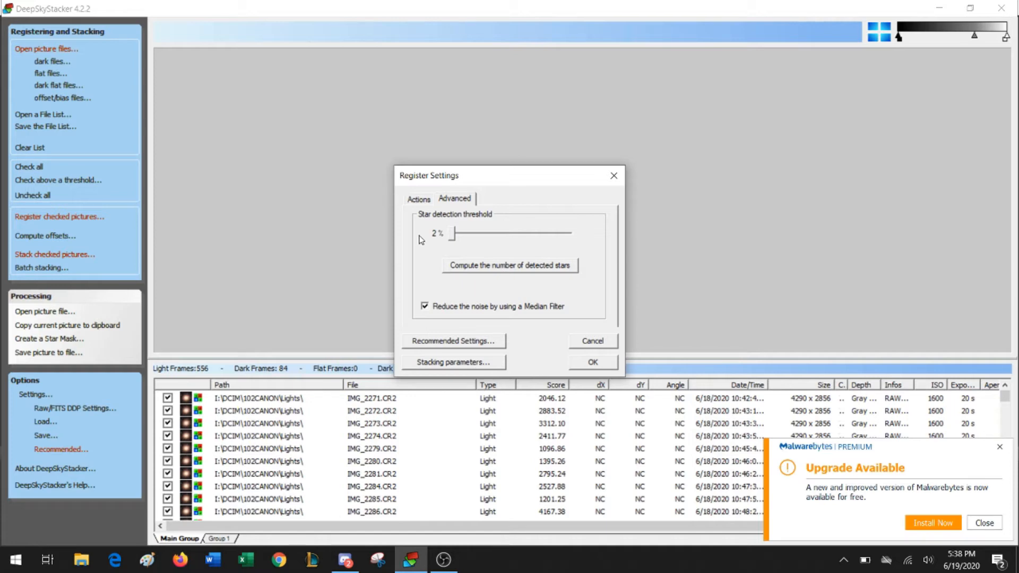
pyautogui.click(466, 266)
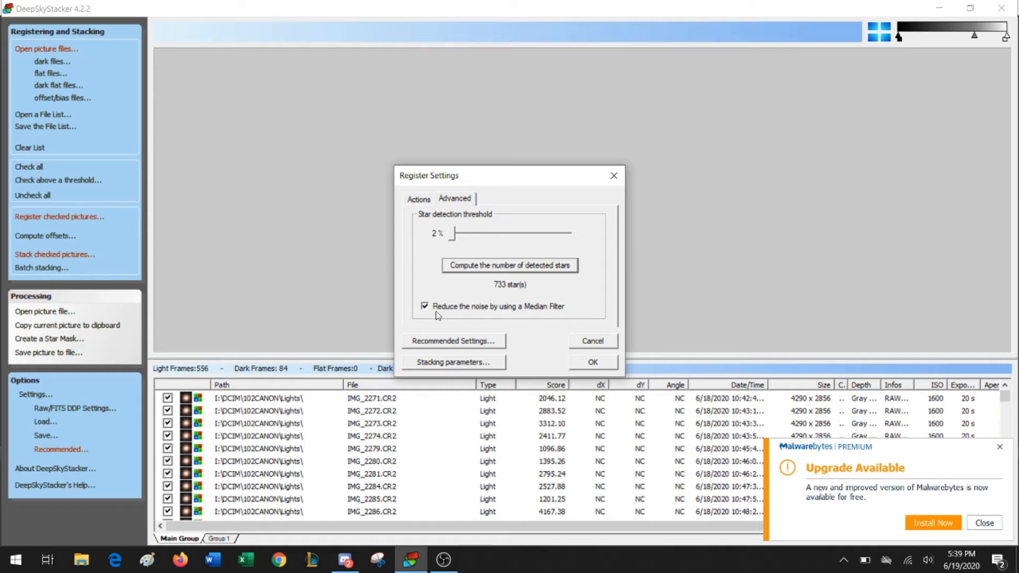
# Review the recommended settings for debayering, background calibration and the light, bias and dark combination methods, and accept them as they are.
pyautogui.click(447, 341)
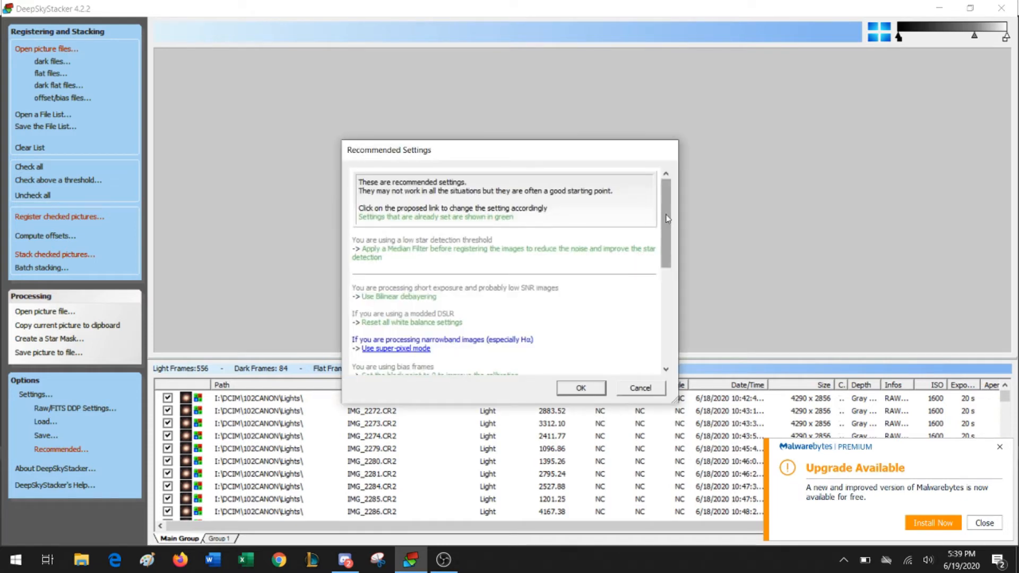
pyautogui.moveTo(668, 219); pyautogui.dragTo(660, 270)
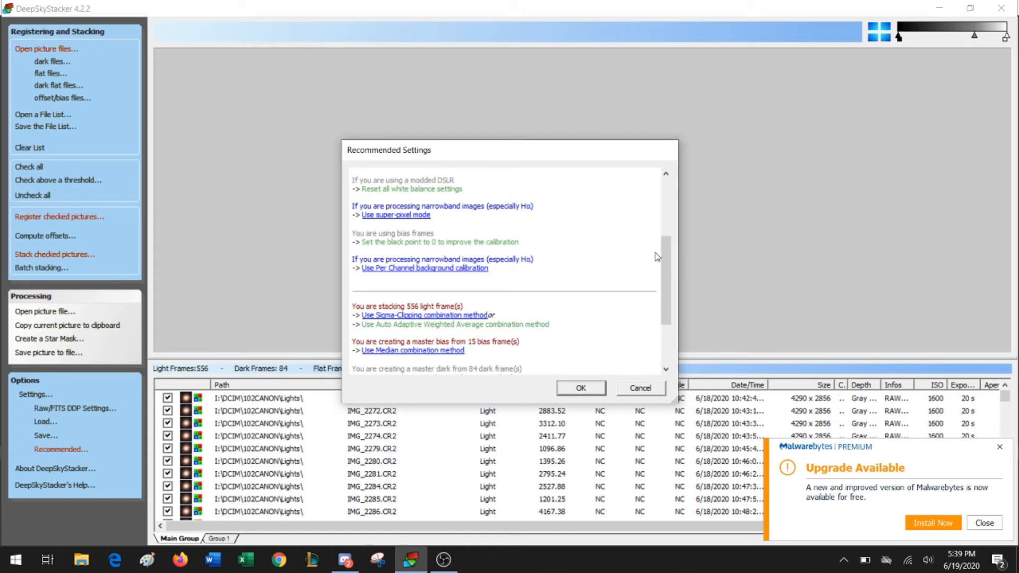
pyautogui.moveTo(664, 263); pyautogui.dragTo(665, 232)
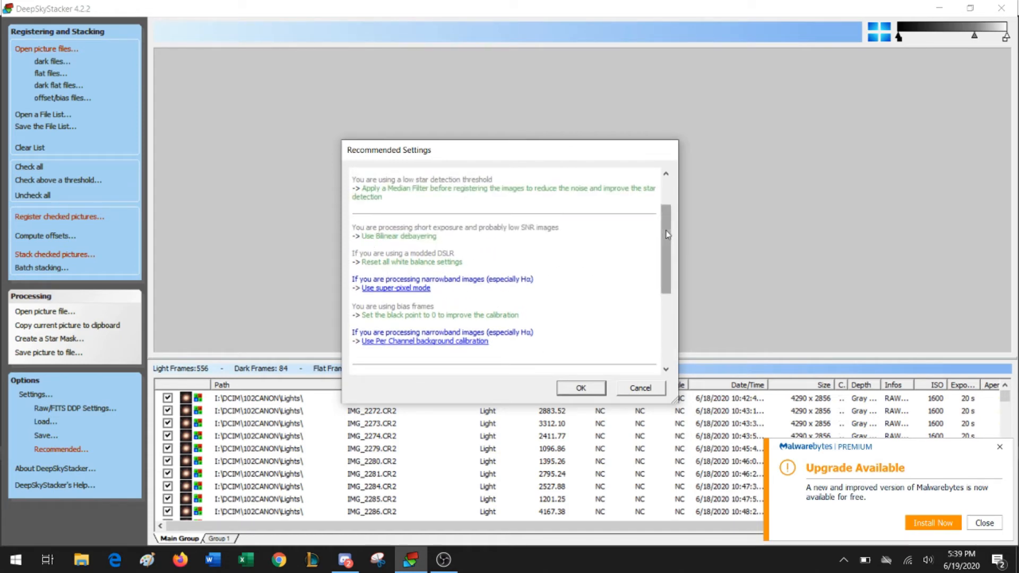
pyautogui.moveTo(667, 234); pyautogui.dragTo(667, 256)
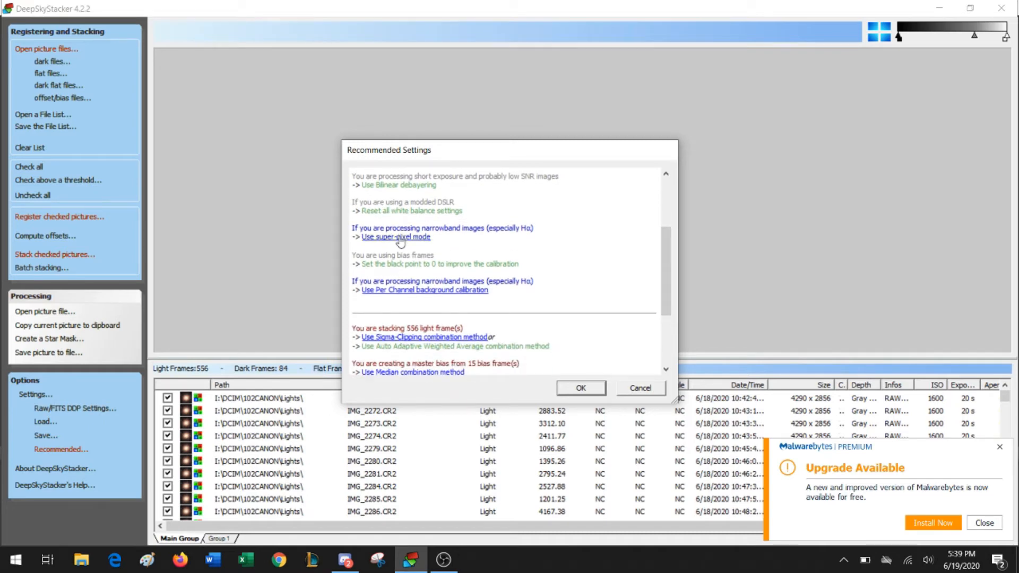
pyautogui.moveTo(667, 262); pyautogui.dragTo(668, 301)
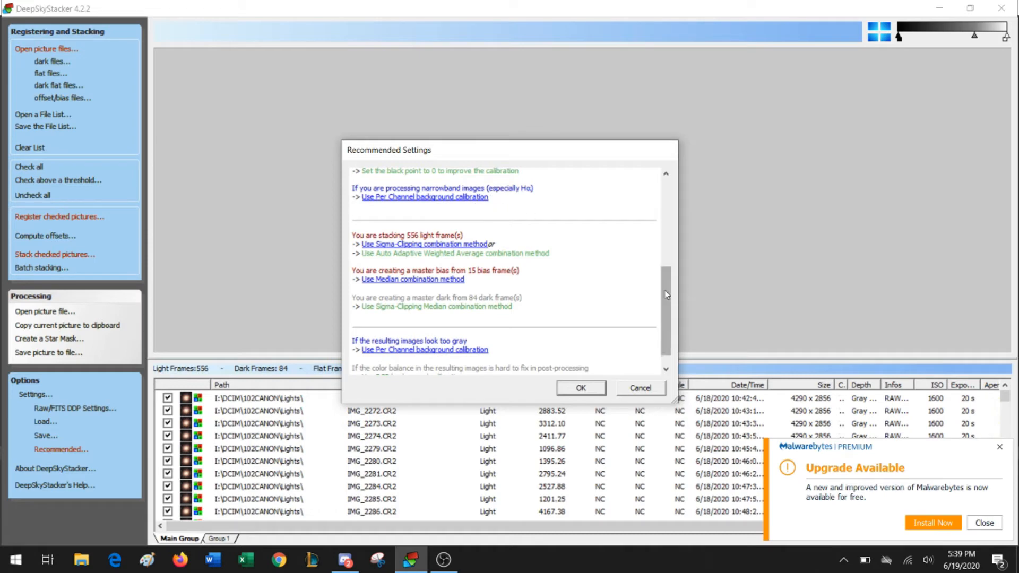
pyautogui.scroll(-1, 666, 295)
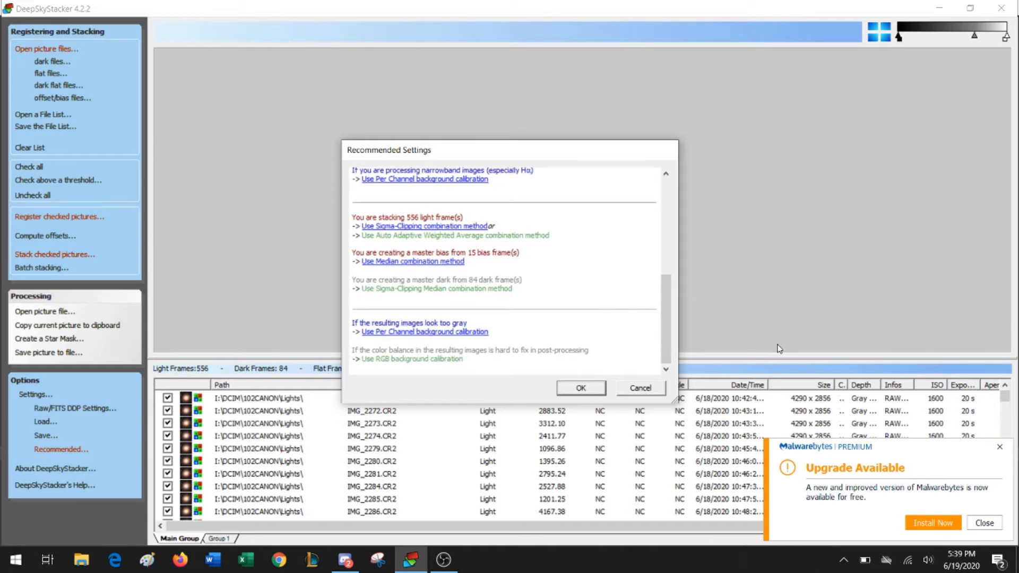
pyautogui.scroll(1, 661, 305)
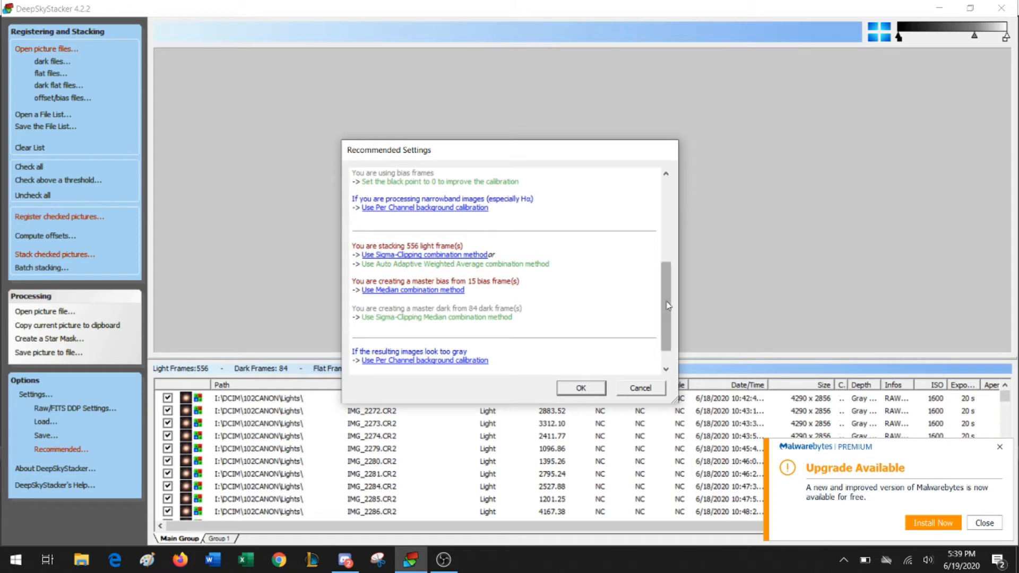
pyautogui.moveTo(667, 300); pyautogui.dragTo(667, 304)
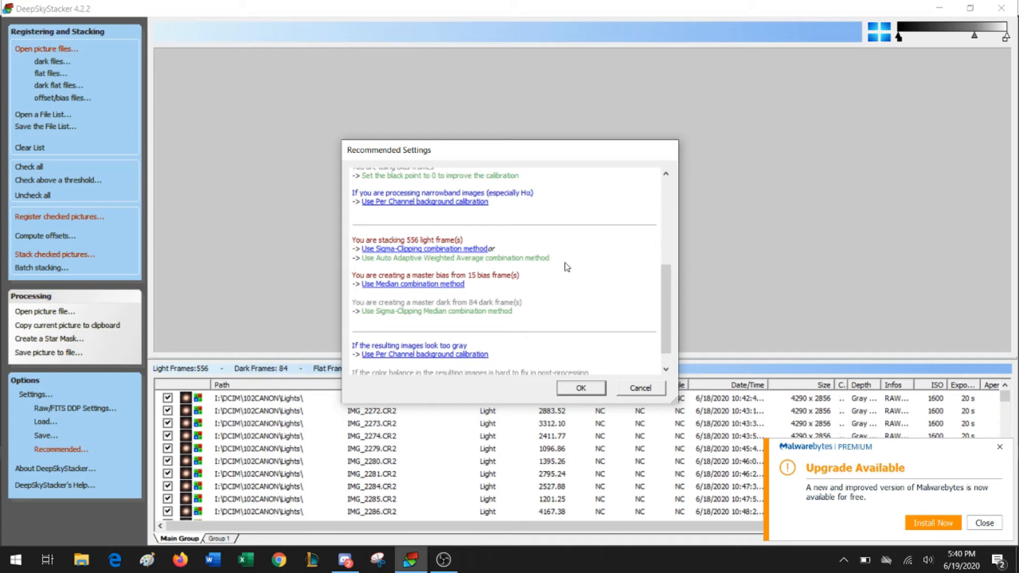
pyautogui.moveTo(661, 278); pyautogui.dragTo(662, 309)
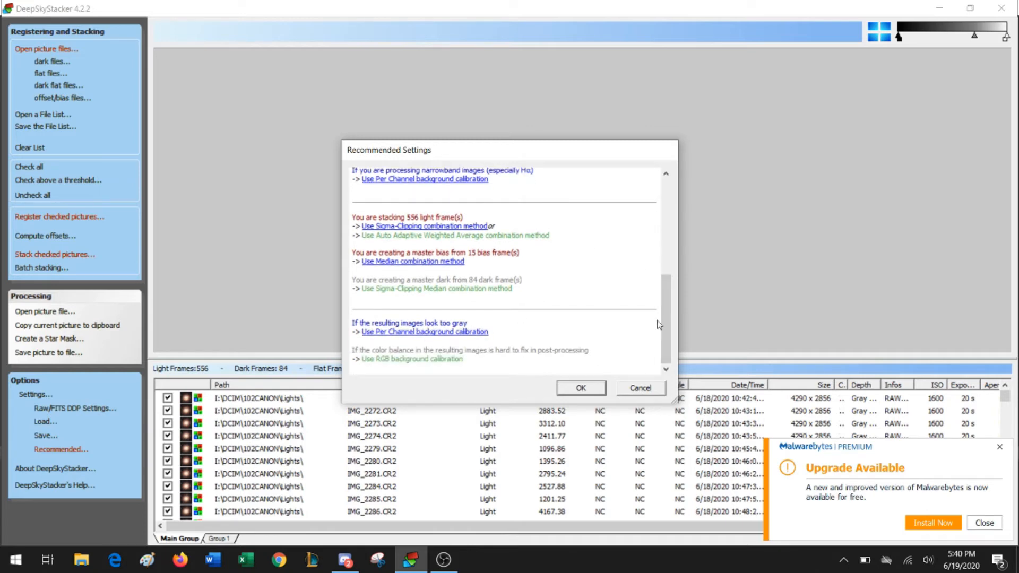
pyautogui.moveTo(658, 325); pyautogui.dragTo(660, 229)
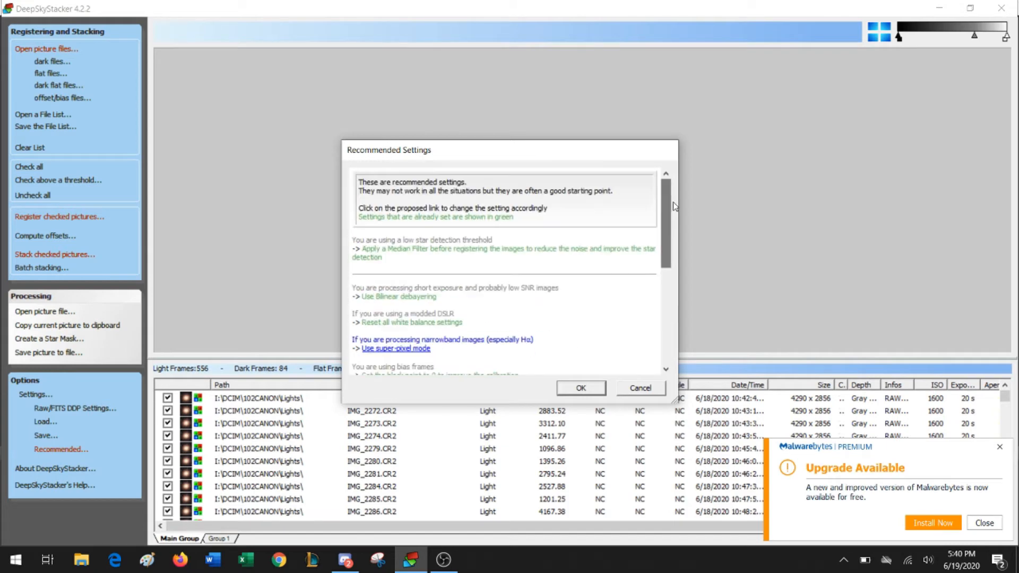
pyautogui.click(583, 388)
# Compare the Standard and Mosaic result modes, set stacking to Intersection Mode with 2x Drizzle kept, and accept the register settings.
pyautogui.click(470, 361)
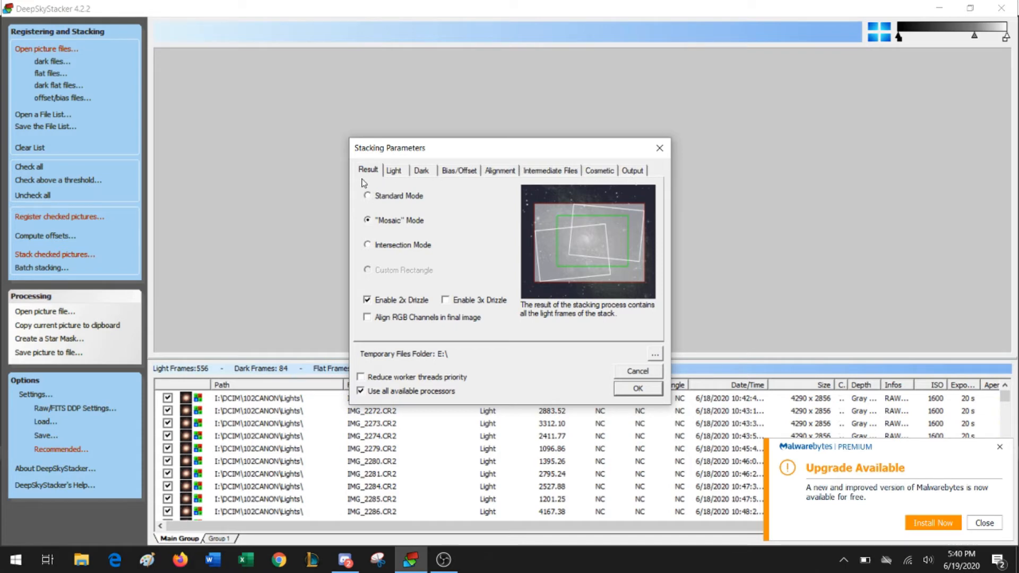
pyautogui.click(398, 196)
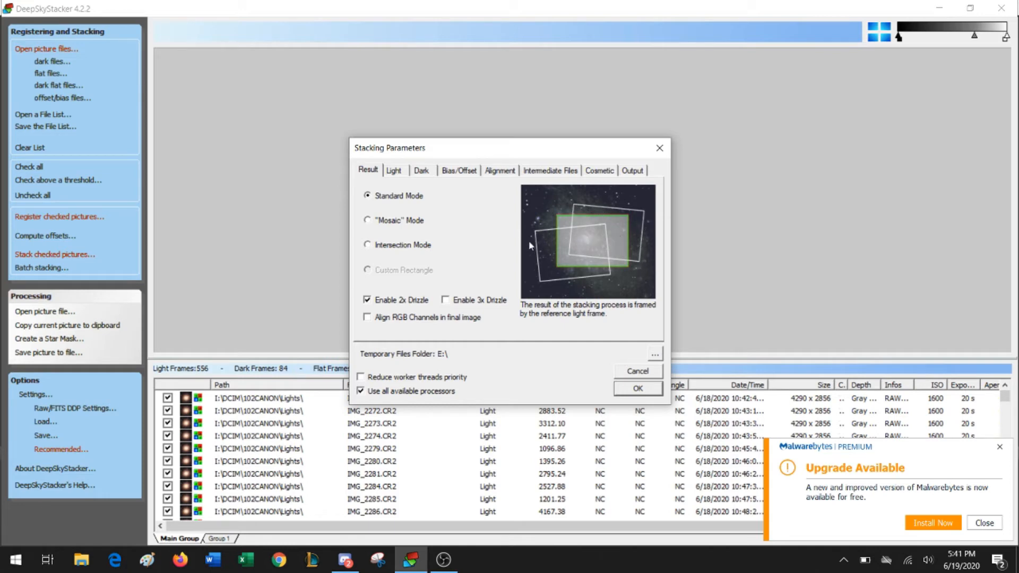
pyautogui.click(401, 221)
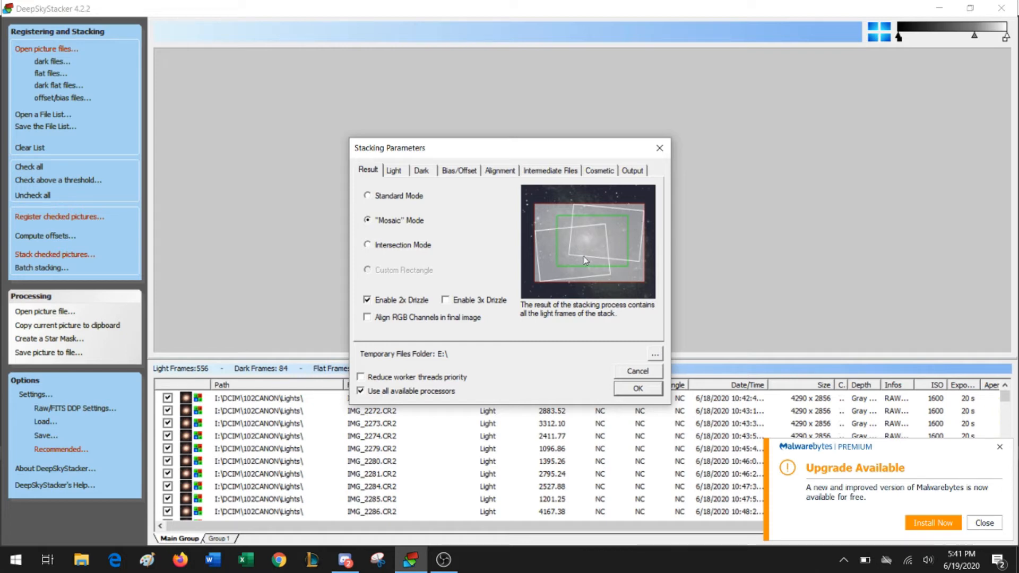
pyautogui.click(404, 248)
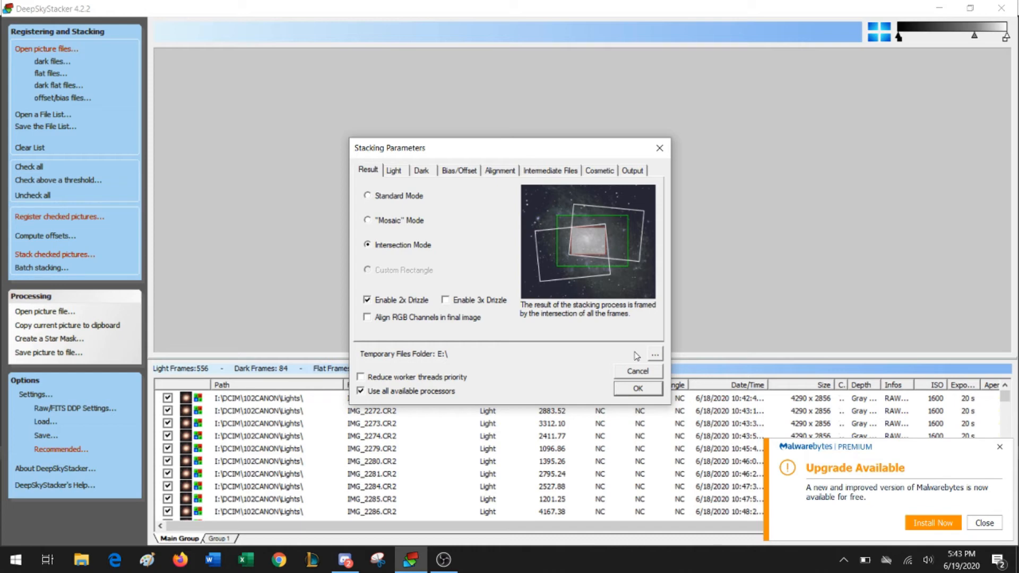
pyautogui.click(639, 390)
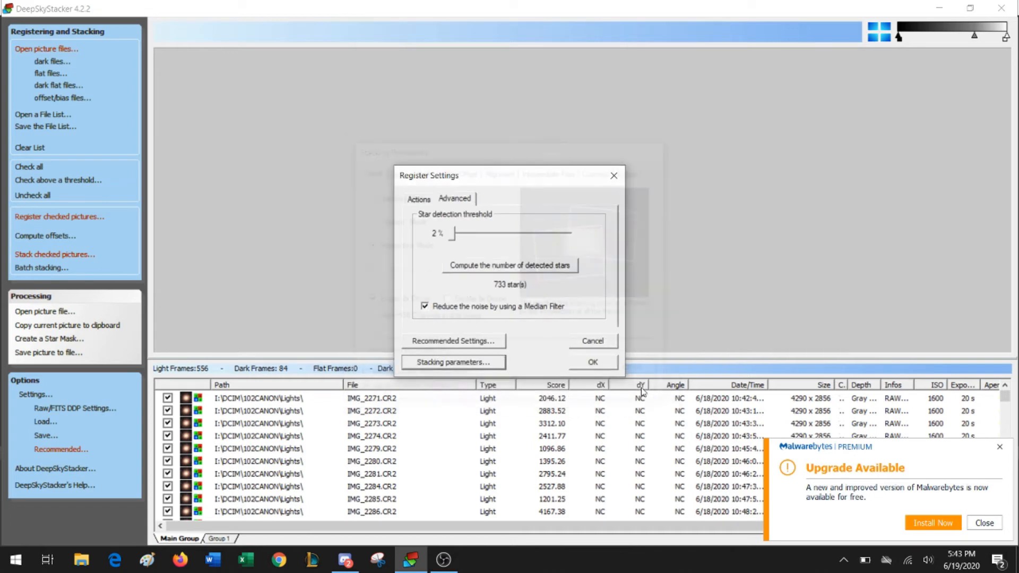
pyautogui.click(580, 365)
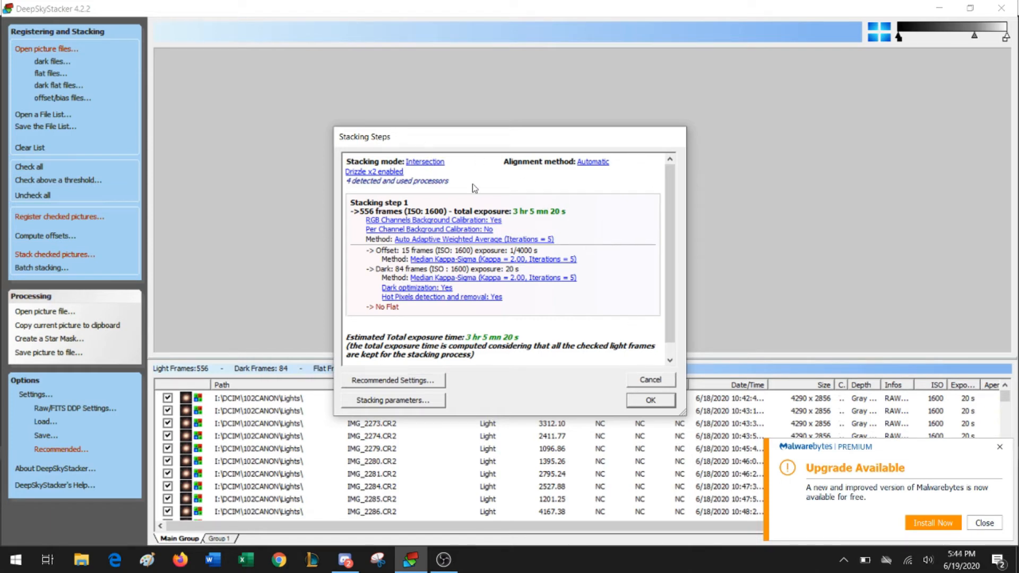
# Change the stacking result from the stacking summary to "Mosaic" Mode, keeping 2x Drizzle enabled, and accept the stacking parameters.
pyautogui.click(441, 162)
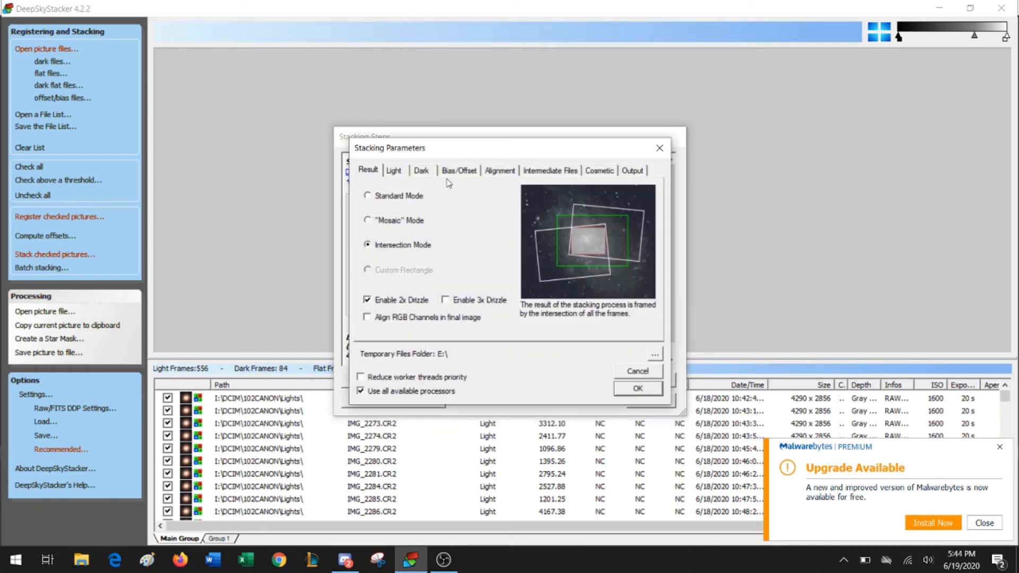
pyautogui.click(413, 222)
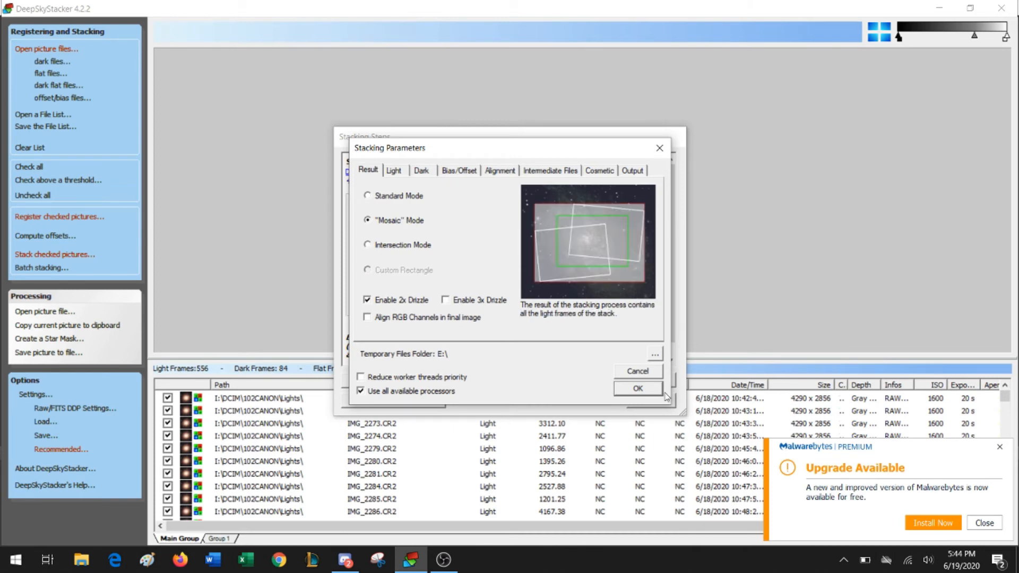
pyautogui.click(638, 388)
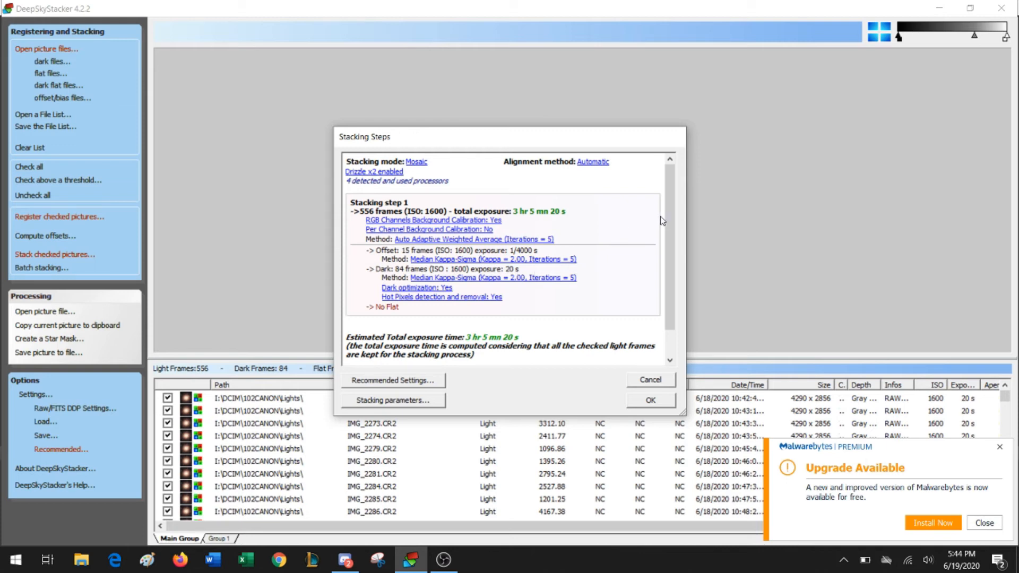
# Check the rest of the stacking summary, including the disk space needed, start registering and stacking, and dismiss the Malwarebytes upgrade notice.
pyautogui.moveTo(667, 219); pyautogui.dragTo(667, 276)
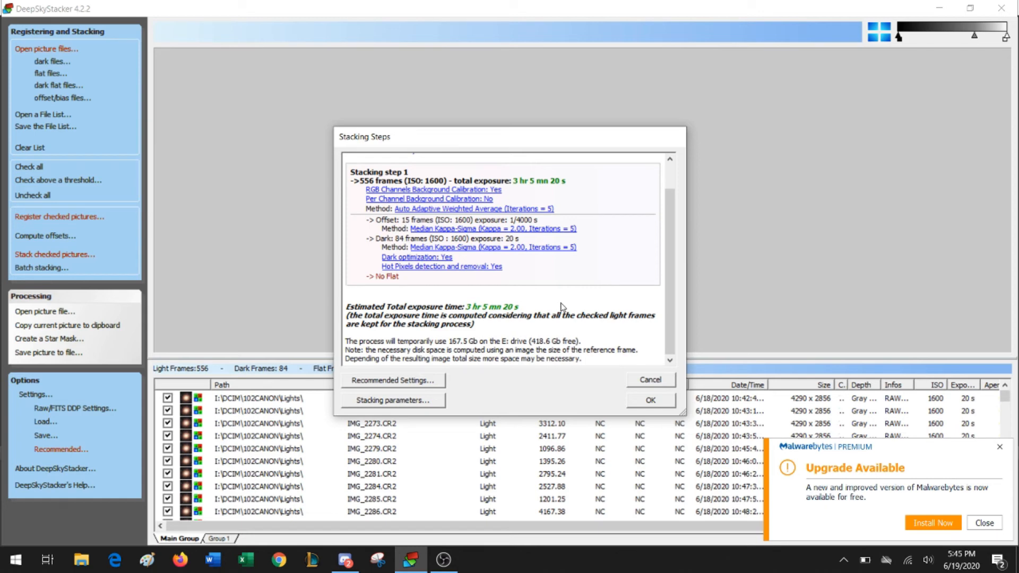
pyautogui.click(640, 402)
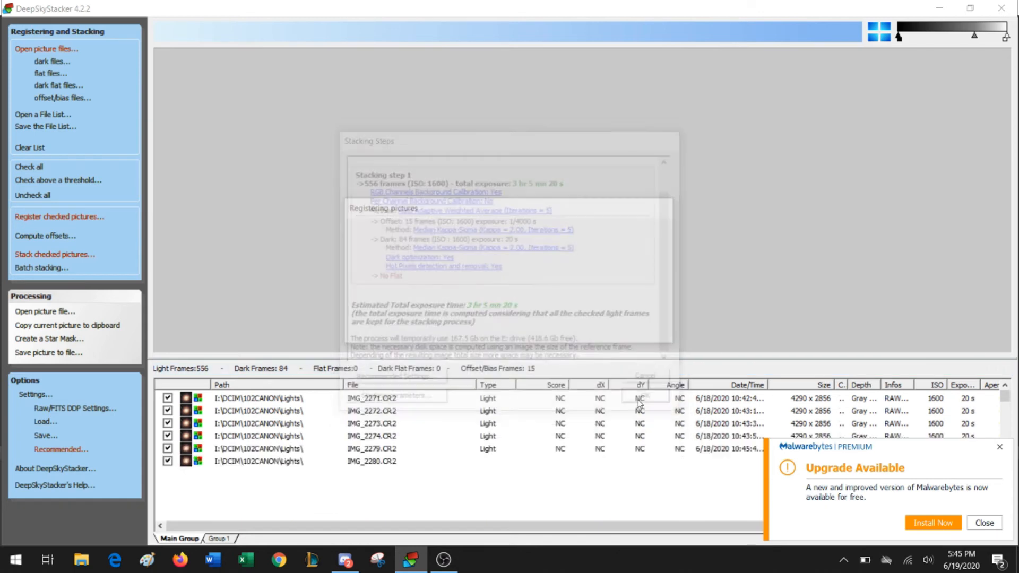
pyautogui.click(999, 447)
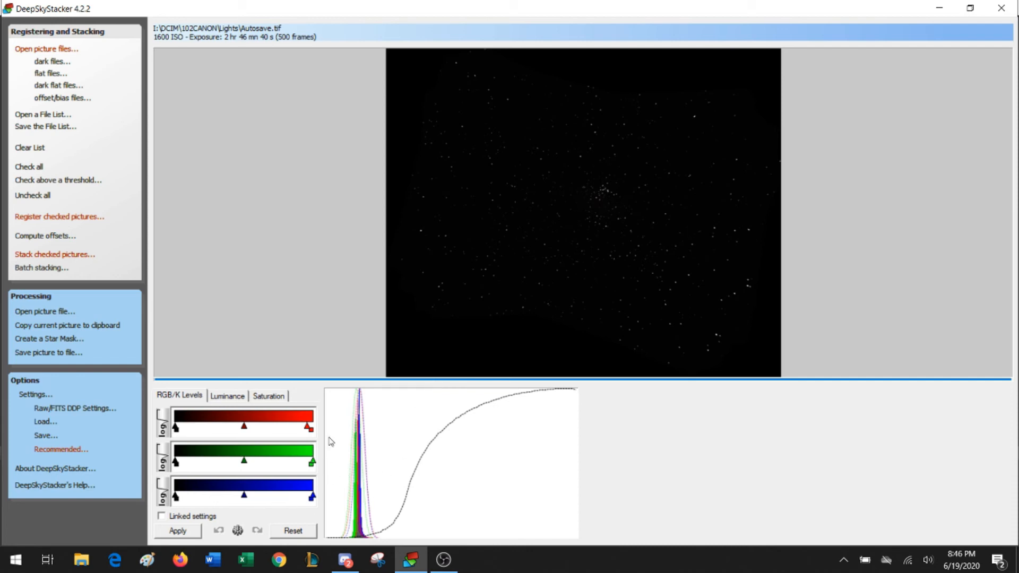
# Link the RGB level settings, pull the highlight level down close to the black point, and apply the change to the stacked image.
pyautogui.click(162, 516)
pyautogui.moveTo(313, 463); pyautogui.dragTo(184, 456)
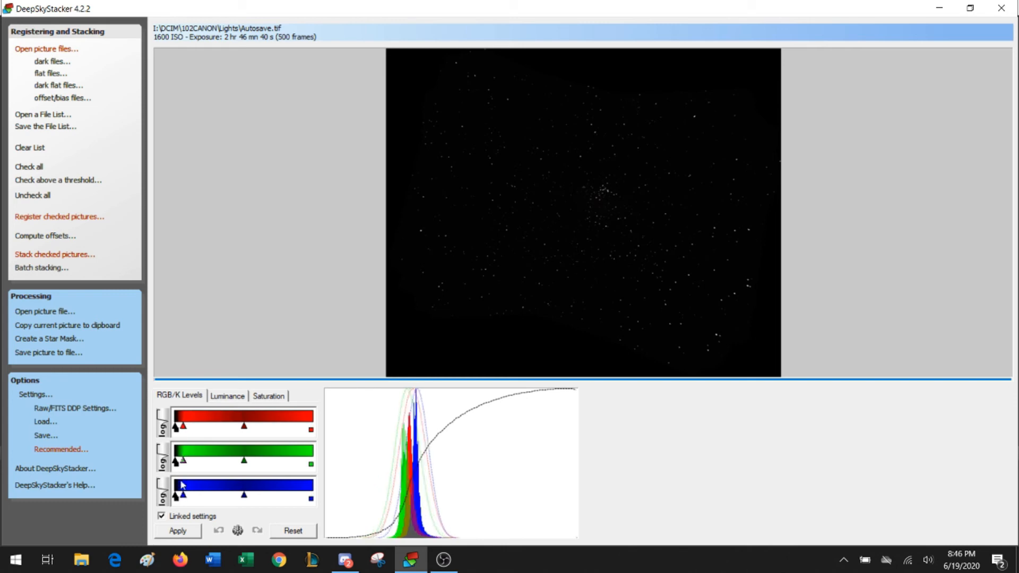
pyautogui.click(186, 530)
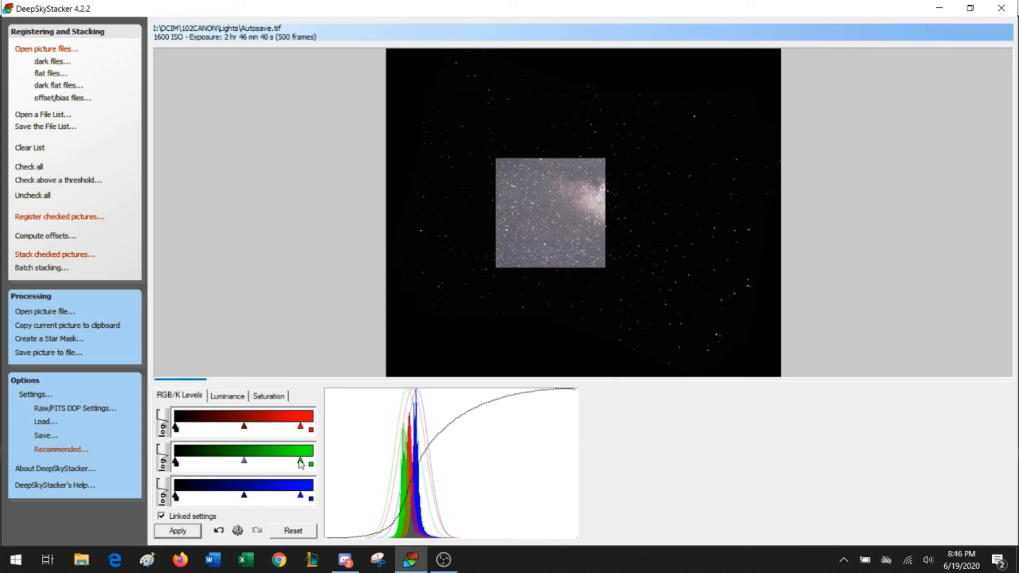
# Lower the linked RGB highlight level again and reduce the midtone level until the two nearly meet, shifting the histogram peaks darker.
pyautogui.moveTo(301, 462)
pyautogui.mouseDown()
pyautogui.moveTo(196, 462)
pyautogui.moveTo(215, 463)
pyautogui.mouseUp()
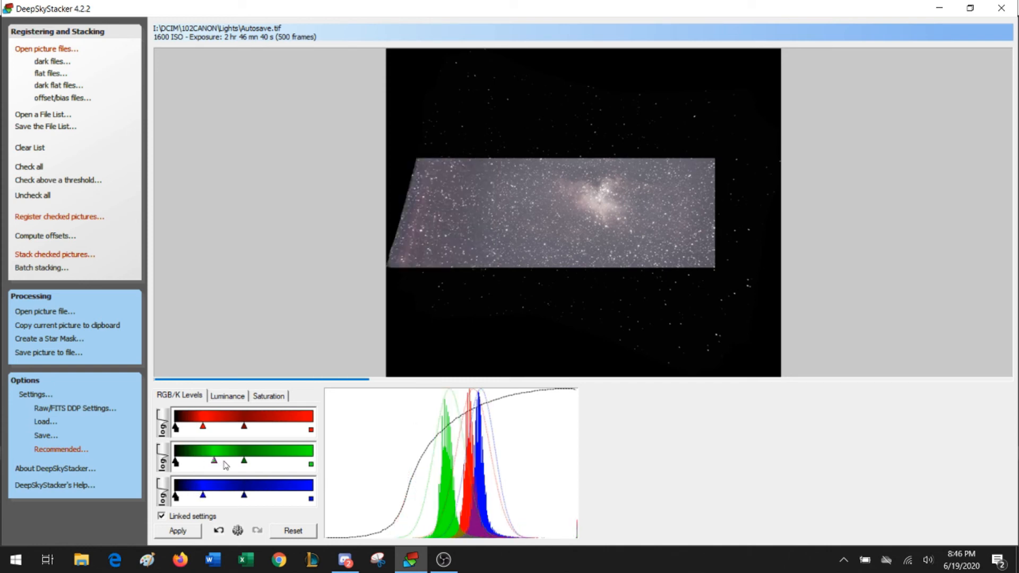
pyautogui.moveTo(224, 461); pyautogui.dragTo(223, 461)
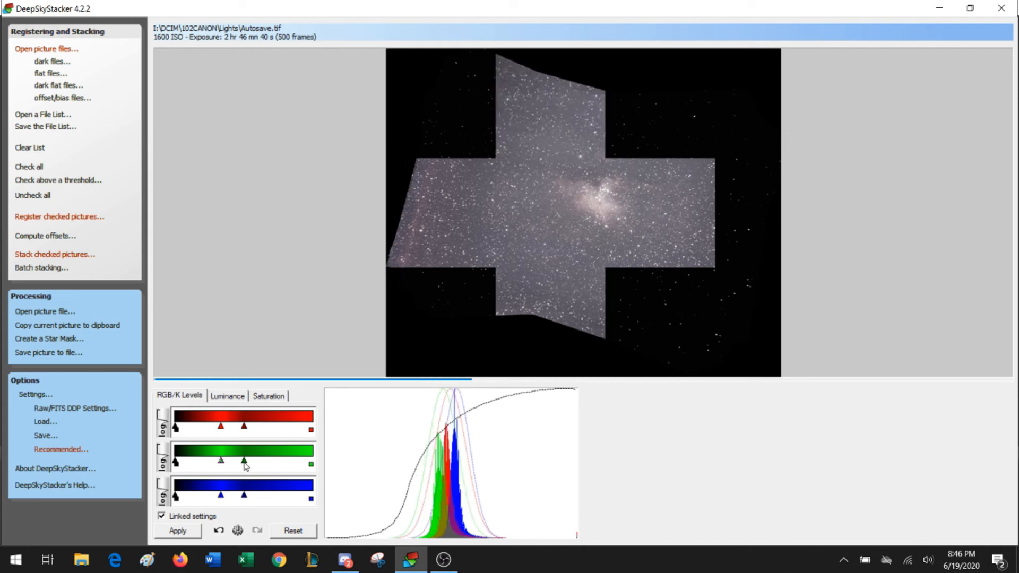
pyautogui.moveTo(245, 464); pyautogui.dragTo(231, 464)
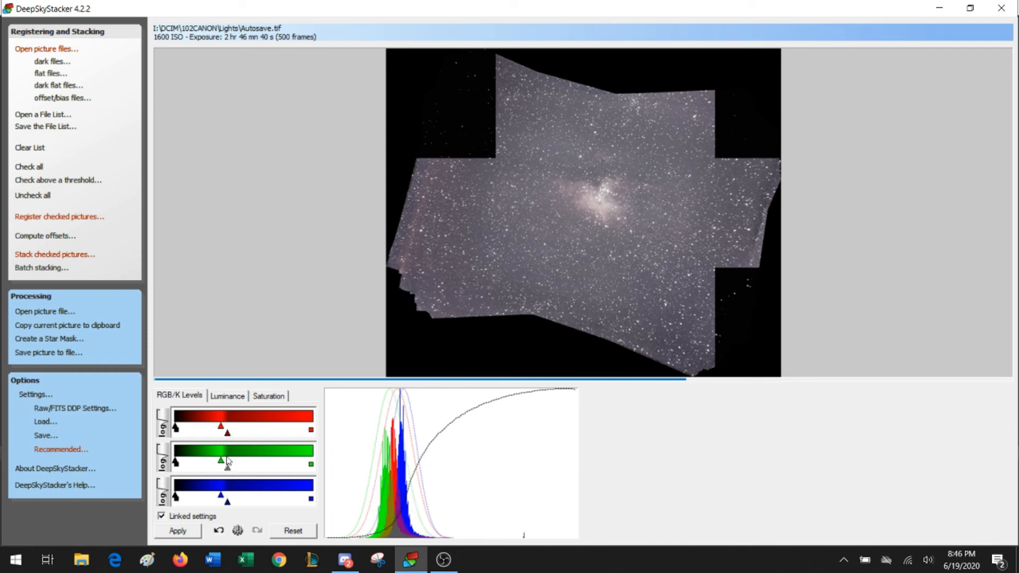
# Set the saturation shift to 20% and apply the adjustments to the stacked image.
pyautogui.click(260, 395)
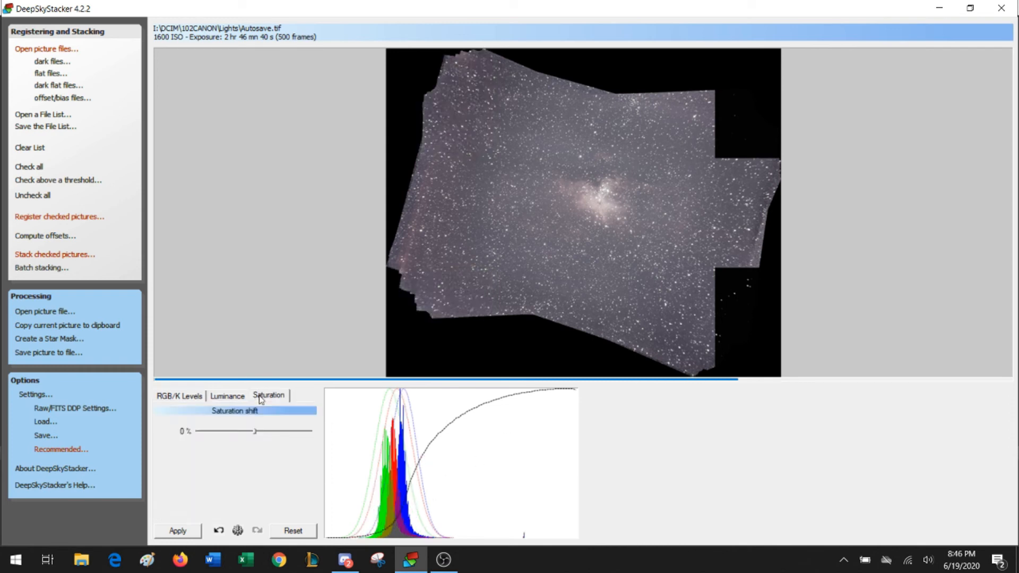
pyautogui.click(280, 431)
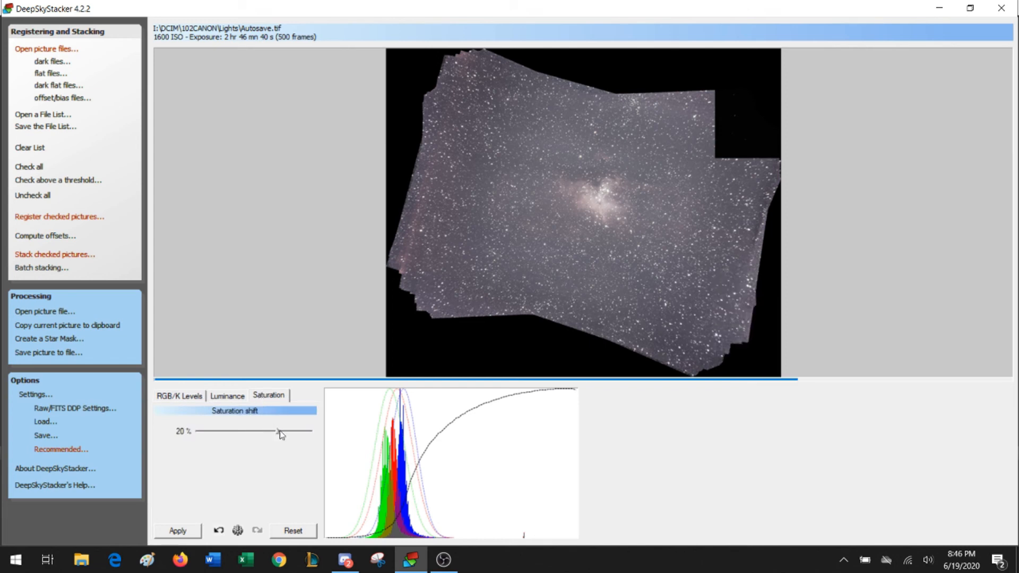
pyautogui.click(177, 531)
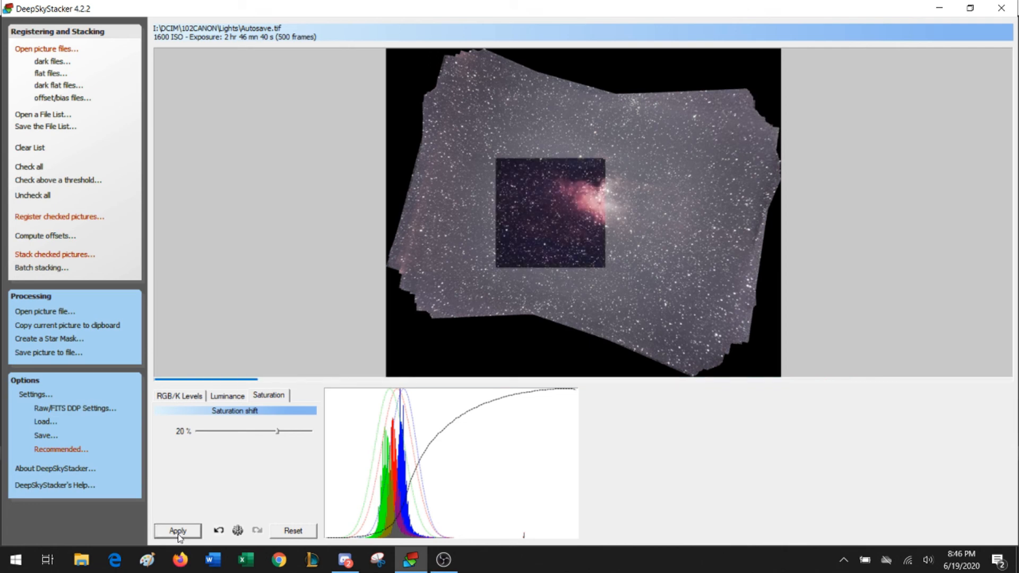
# Glance at the luminance settings, try a slightly higher linked RGB midtone level on the image, and undo that change.
pyautogui.click(228, 395)
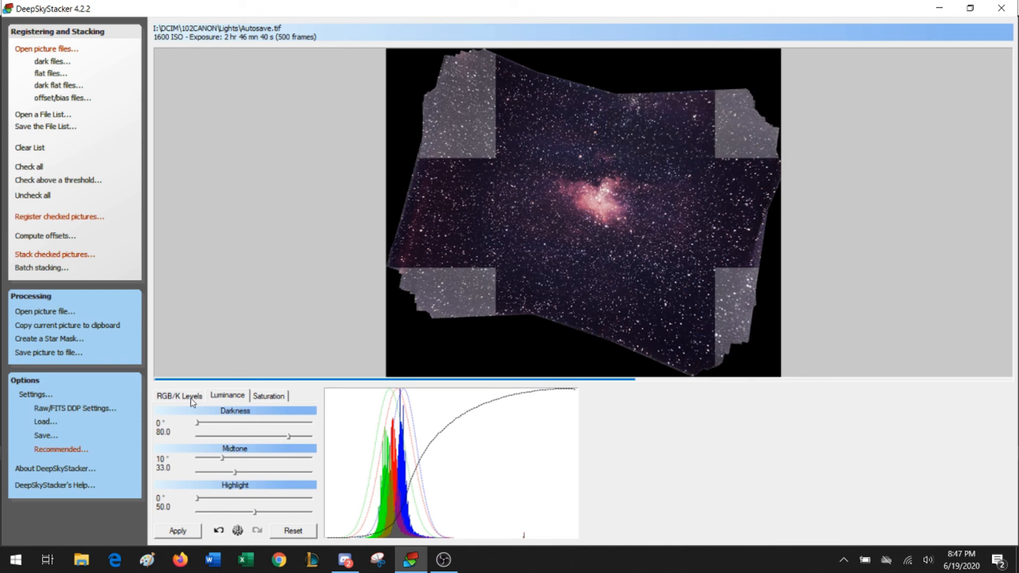
pyautogui.click(190, 397)
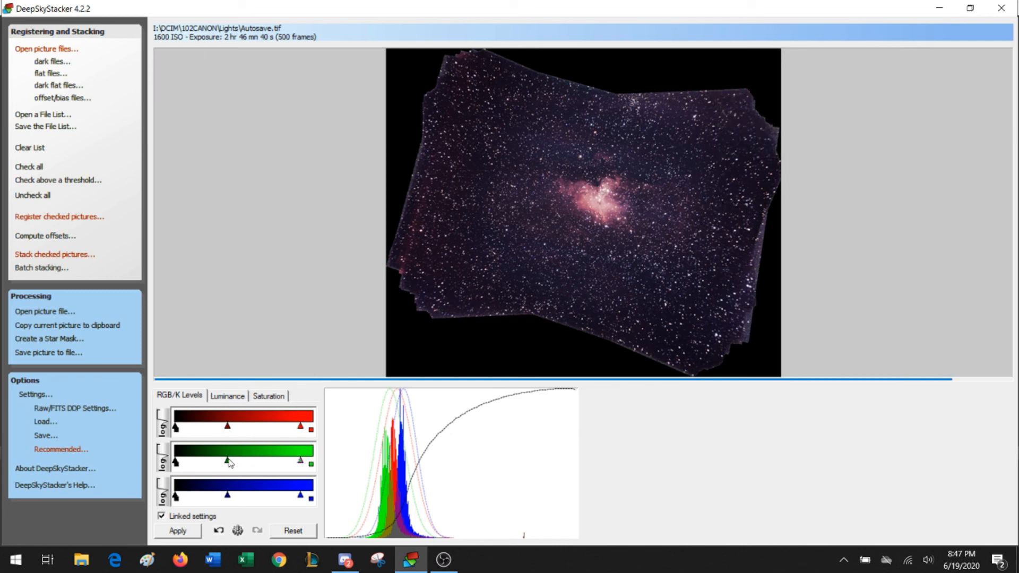
pyautogui.moveTo(228, 460); pyautogui.dragTo(233, 461)
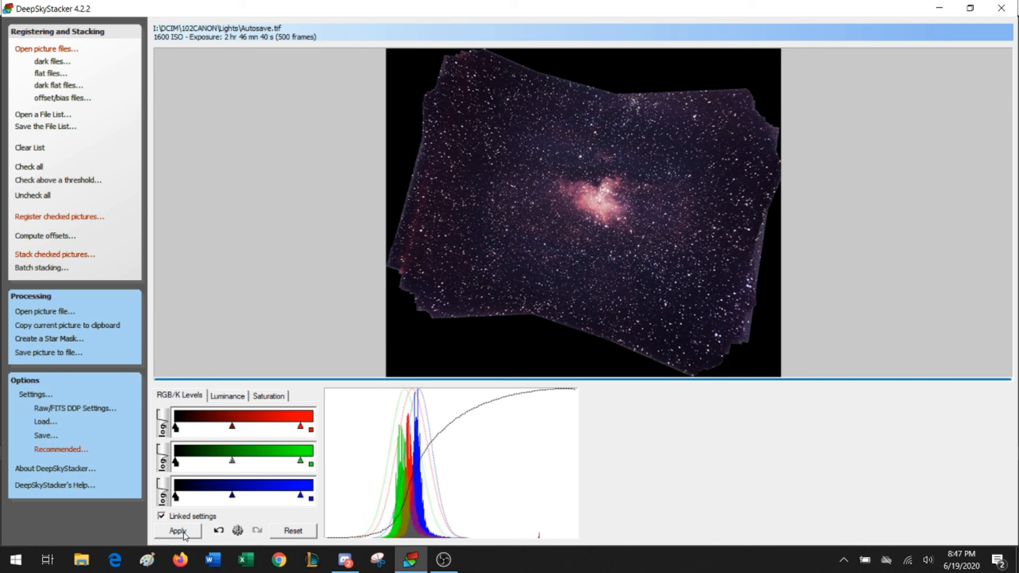
pyautogui.click(183, 532)
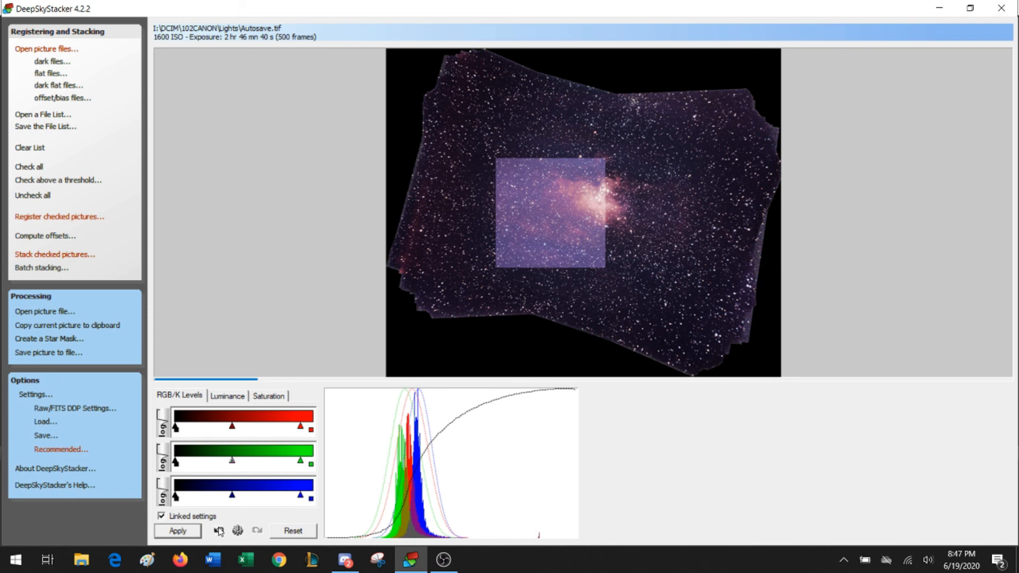
pyautogui.click(220, 531)
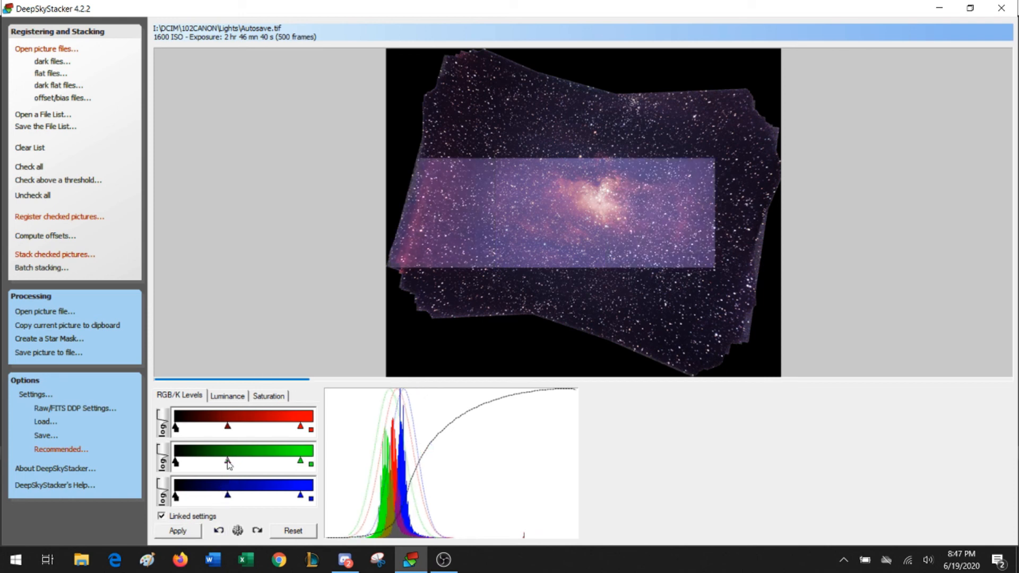
# Nudge the linked RGB midtone level up by a tiny amount and apply it to the stacked image.
pyautogui.moveTo(228, 461); pyautogui.dragTo(228, 461)
pyautogui.click(189, 532)
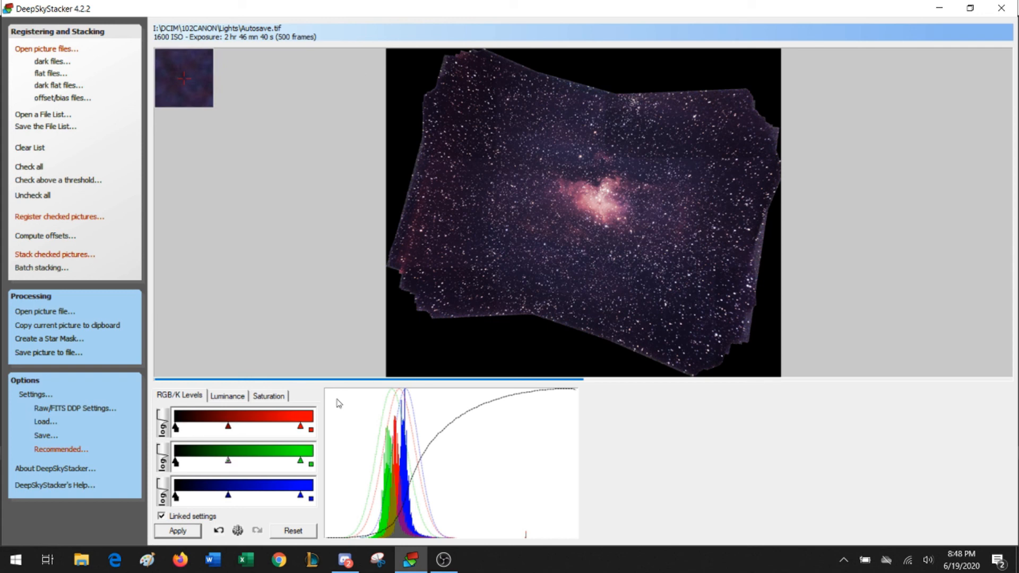
# Examine the TIFF and FITS formats offered for saving the picture, keep TIFF Image (16 bit/ch), and close the save dialog without saving.
pyautogui.click(63, 353)
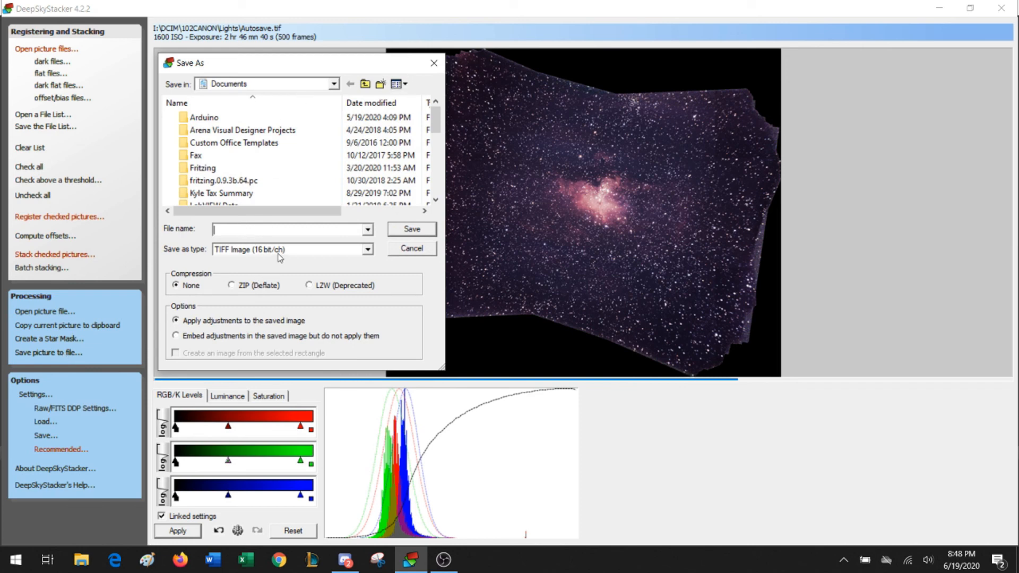
pyautogui.click(264, 251)
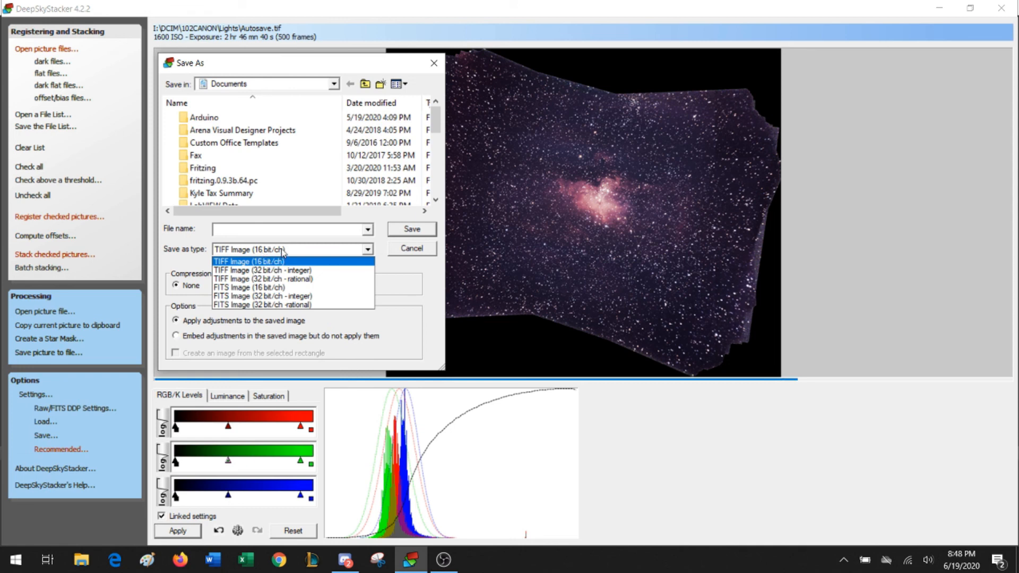
pyautogui.click(282, 252)
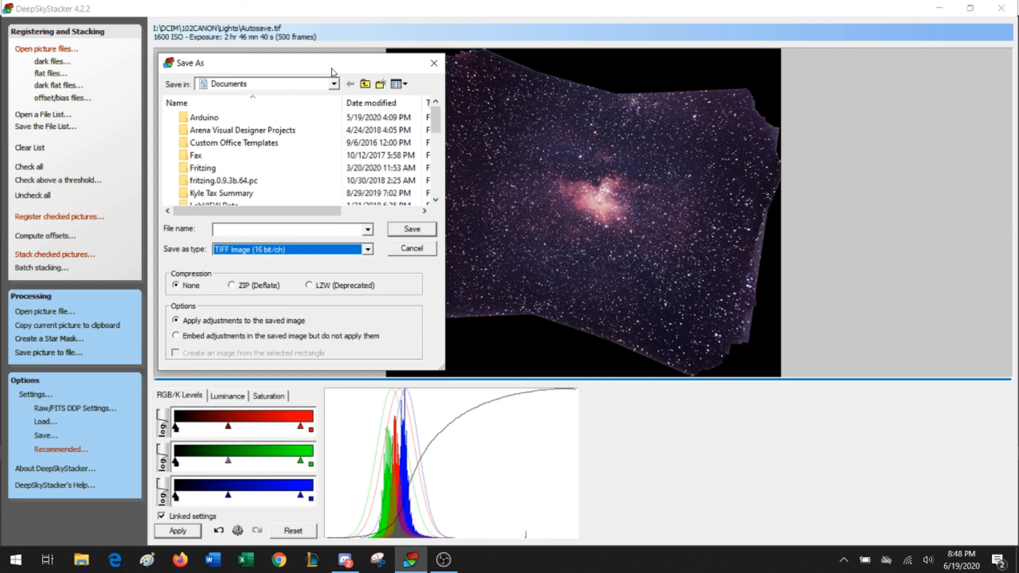
pyautogui.moveTo(333, 71); pyautogui.dragTo(436, 158)
pyautogui.click(537, 150)
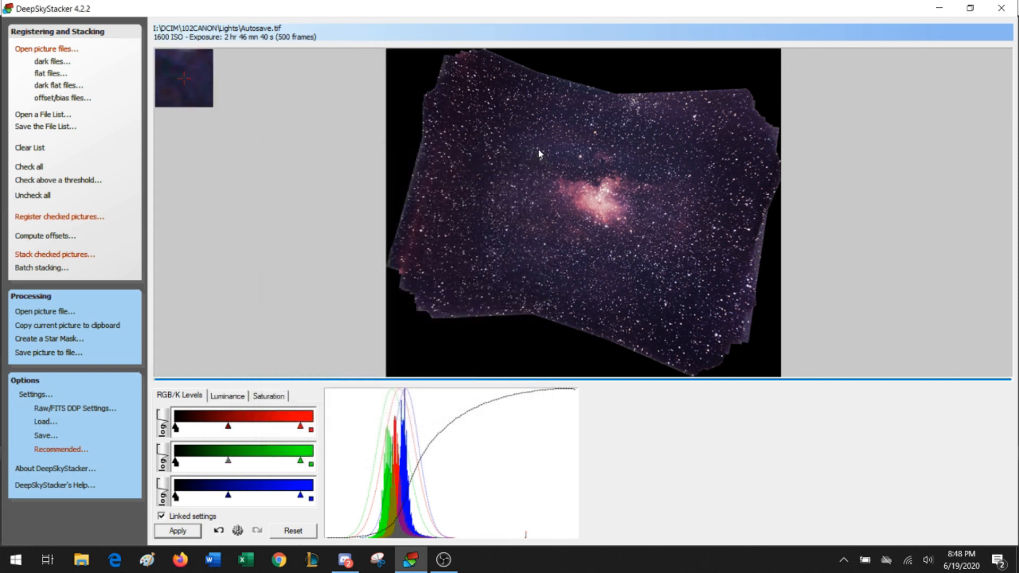